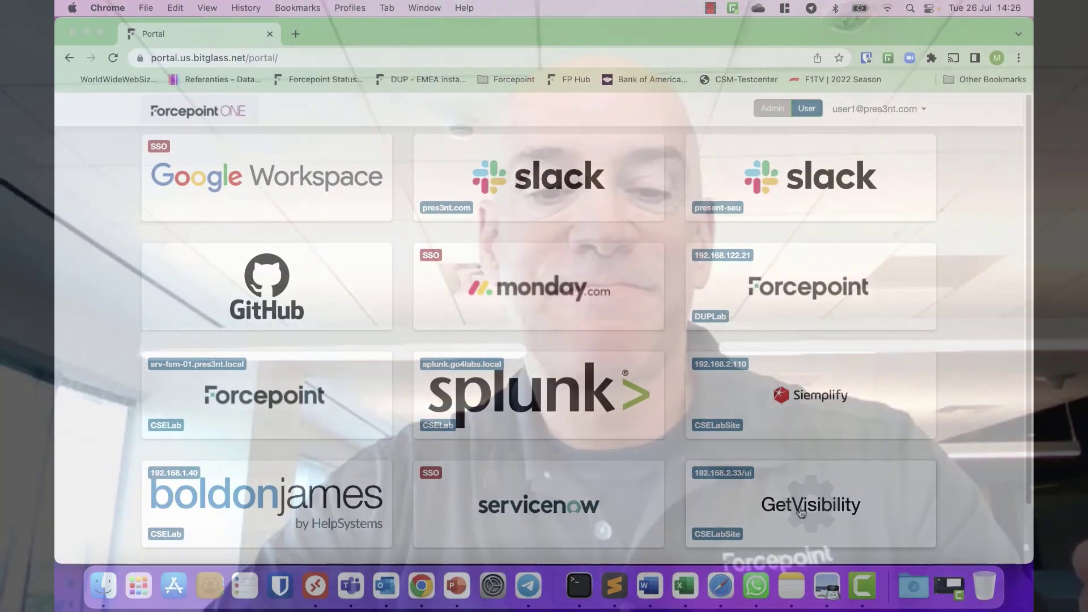
Step: Launch Forcepoint Classification (GetVisibility) from the portal and go to its Agent Configuration page
{"action": "left_click", "coordinate": [800, 512]}
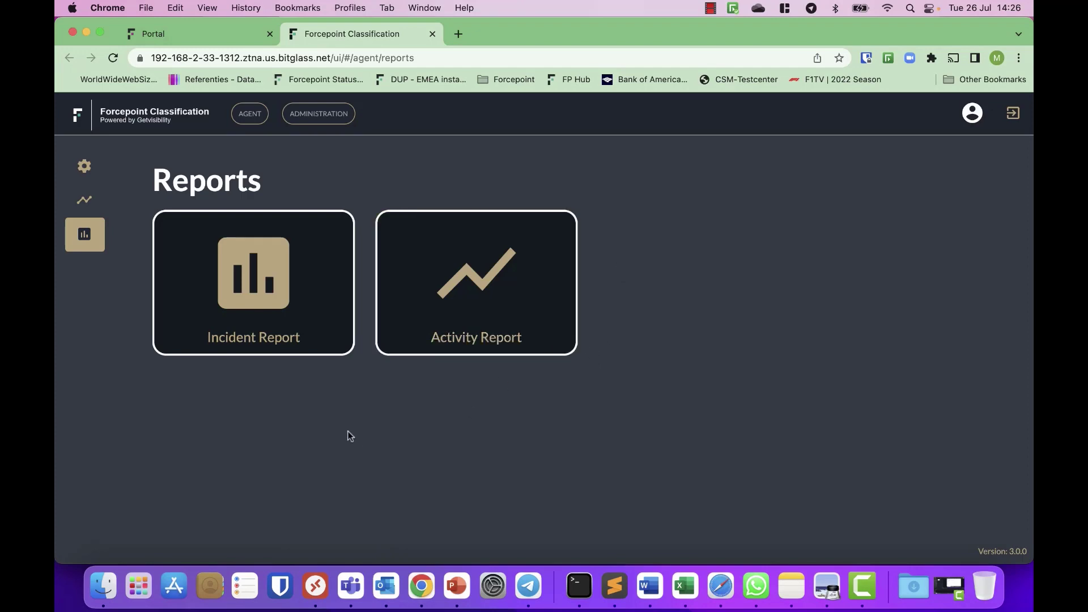
{"action": "left_click", "coordinate": [84, 166]}
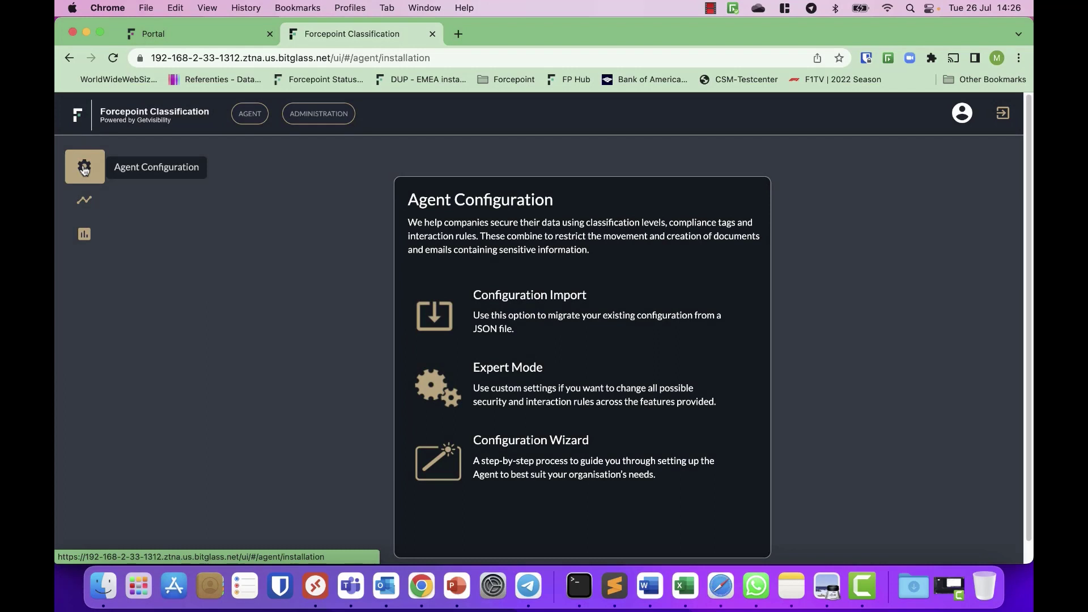
Step: Run the Configuration Wizard, keeping GDPR/PII, HIPAA/PHI and PCI tags and Commercial classification
{"action": "left_click", "coordinate": [526, 459]}
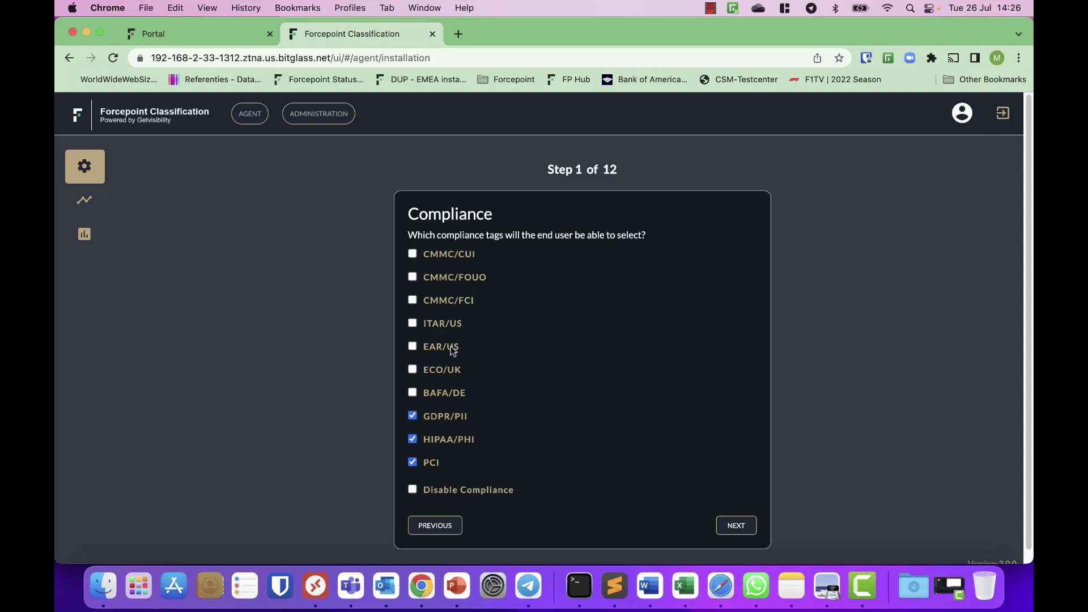
{"action": "left_click", "coordinate": [461, 440]}
{"action": "left_click", "coordinate": [456, 439]}
{"action": "left_click", "coordinate": [451, 437]}
{"action": "left_click", "coordinate": [451, 438]}
{"action": "left_click", "coordinate": [737, 526]}
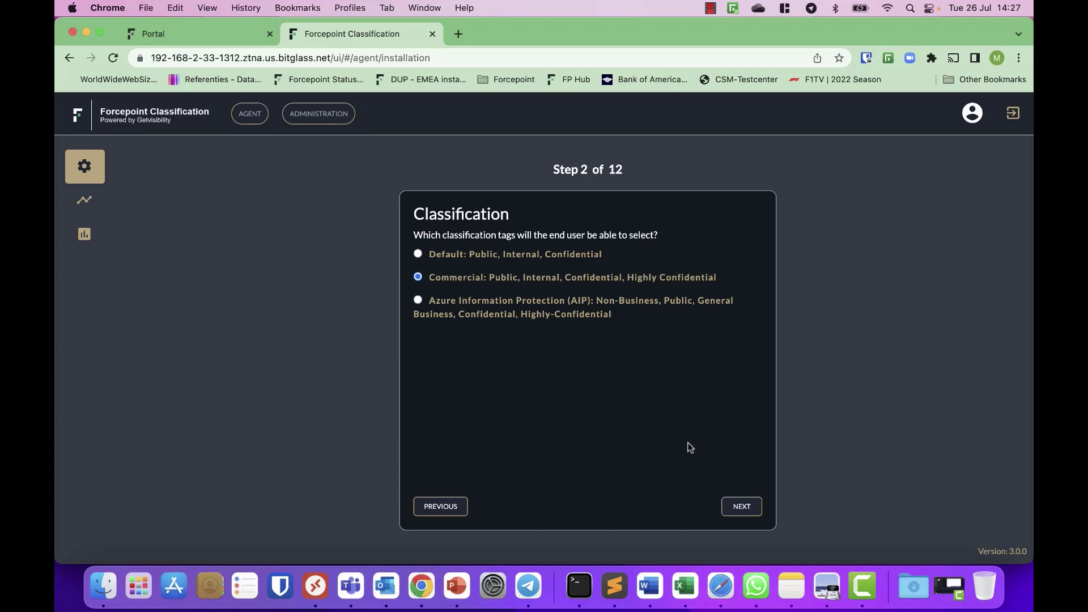
{"action": "left_click", "coordinate": [742, 509]}
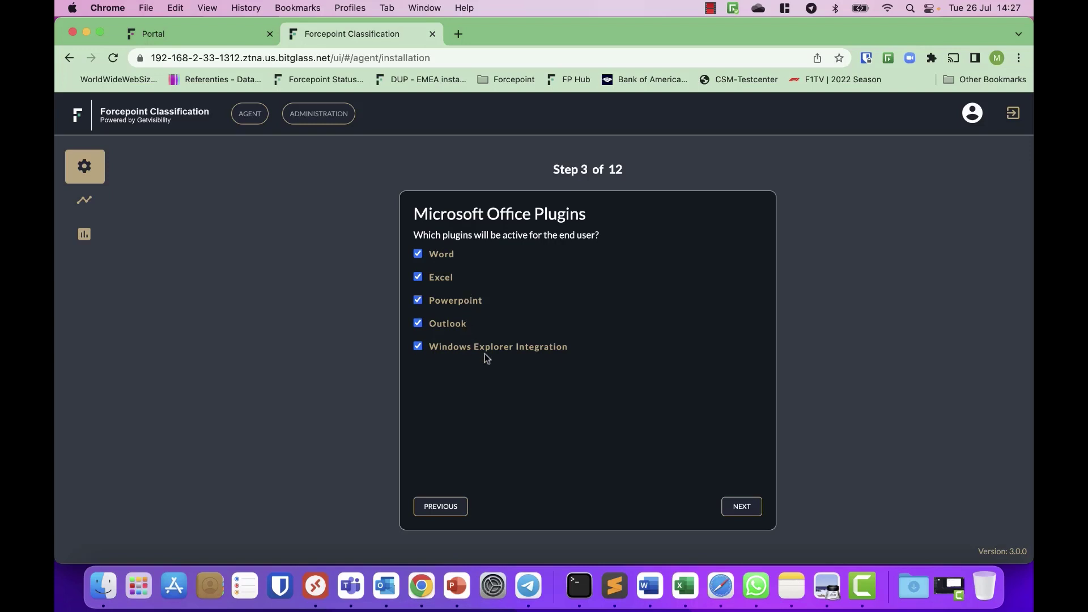
Step: Set the Office before-saving and before-printing classification rules to warn
{"action": "left_click", "coordinate": [742, 506]}
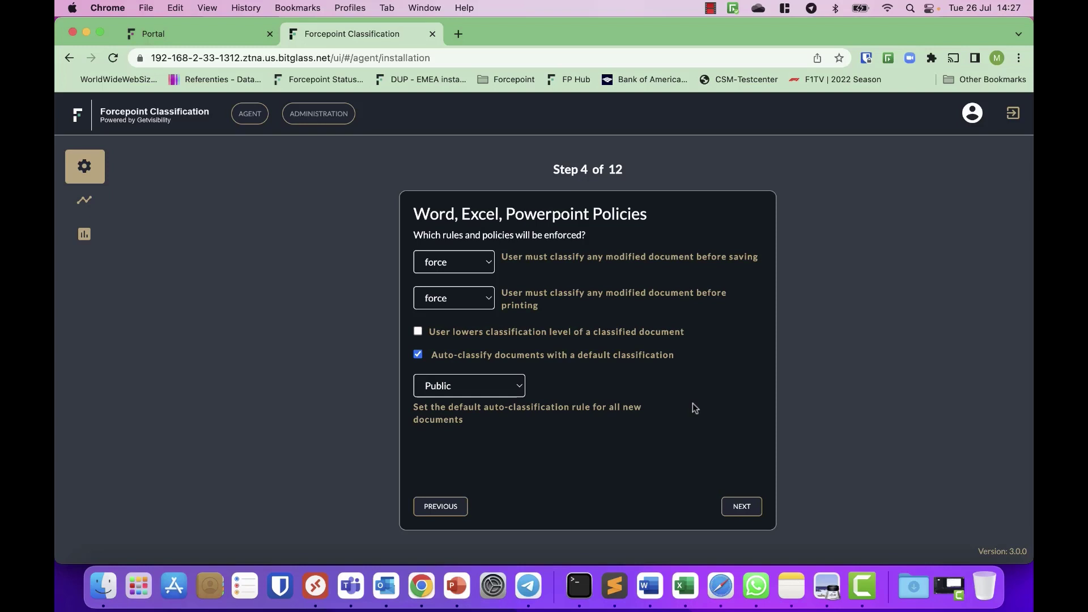
{"action": "left_click", "coordinate": [489, 264]}
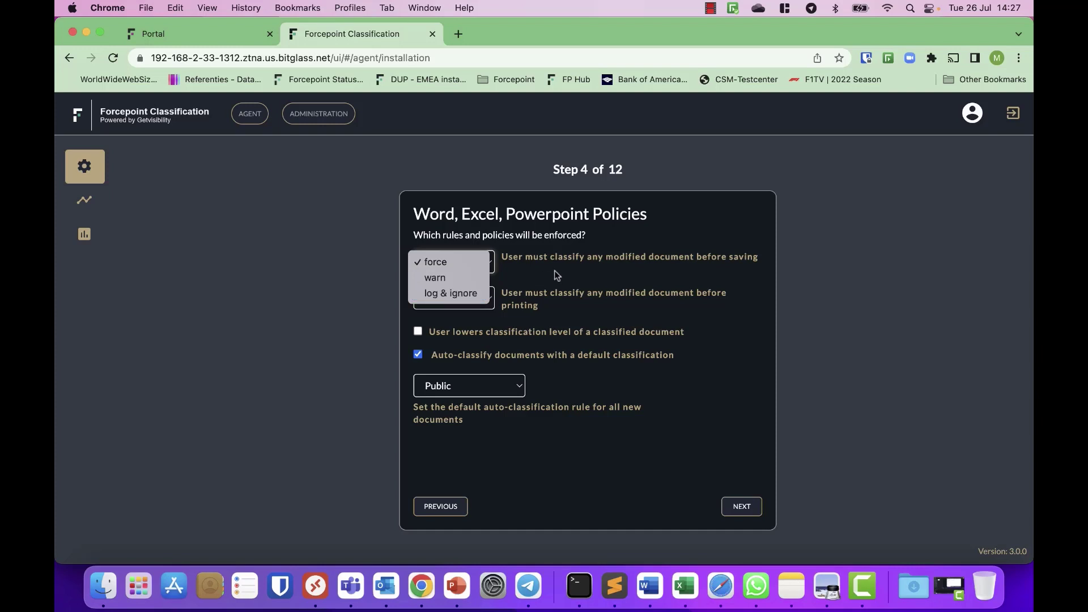
{"action": "left_click", "coordinate": [479, 278]}
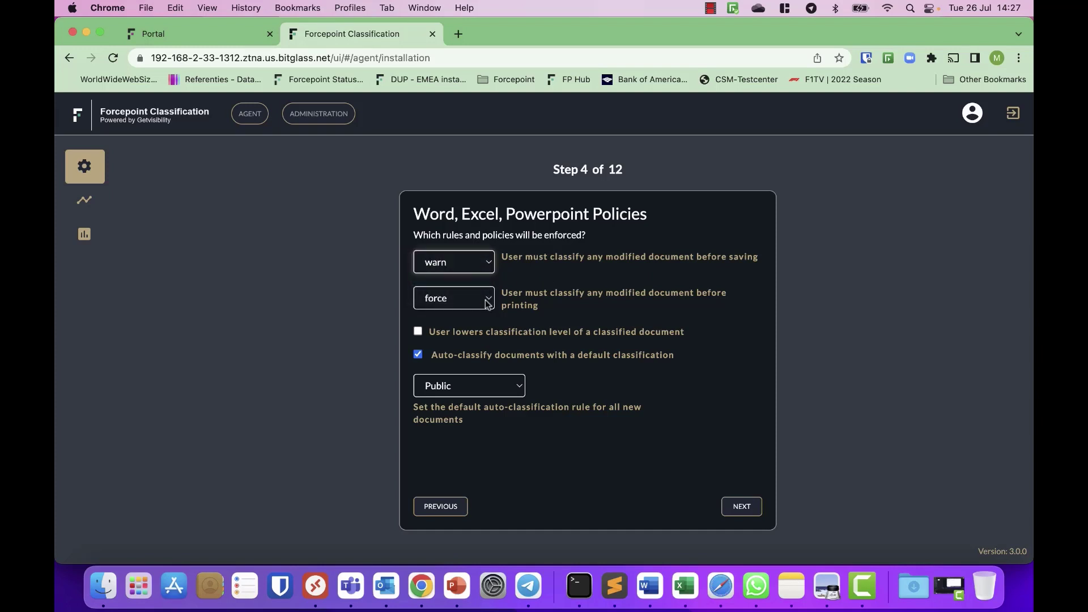
{"action": "left_click", "coordinate": [487, 305]}
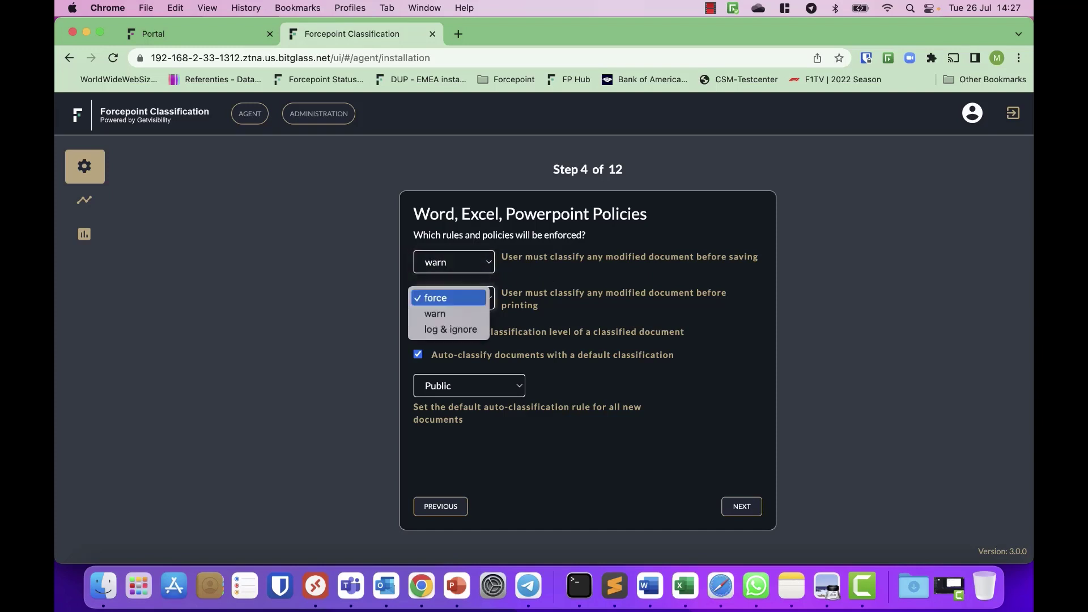
{"action": "left_click", "coordinate": [459, 312]}
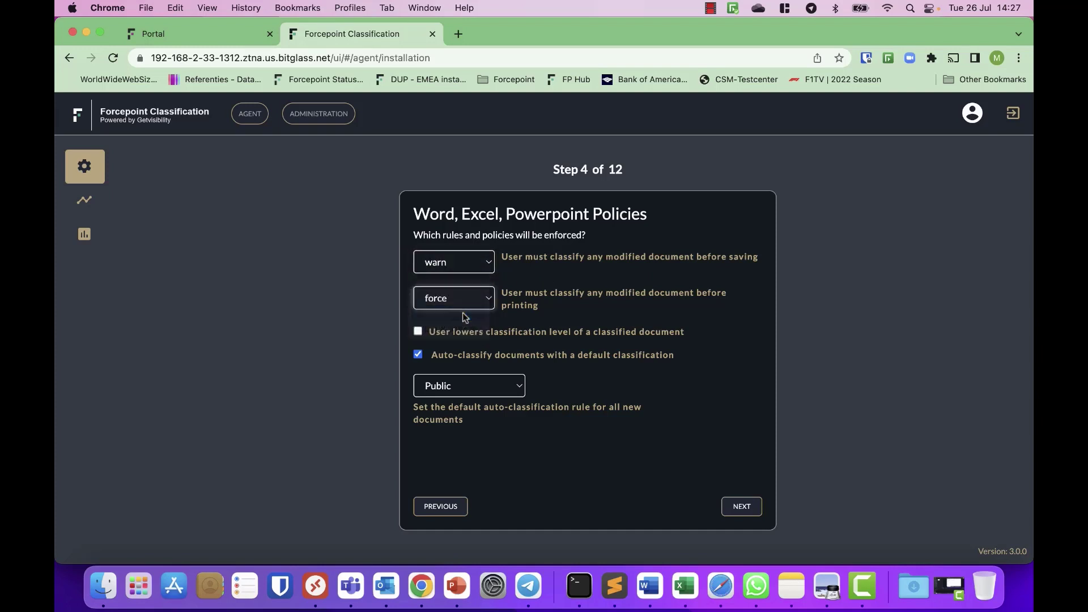
Step: Enforce the rule on lowering classification level and keep Public as the default classification
{"action": "left_click", "coordinate": [419, 333]}
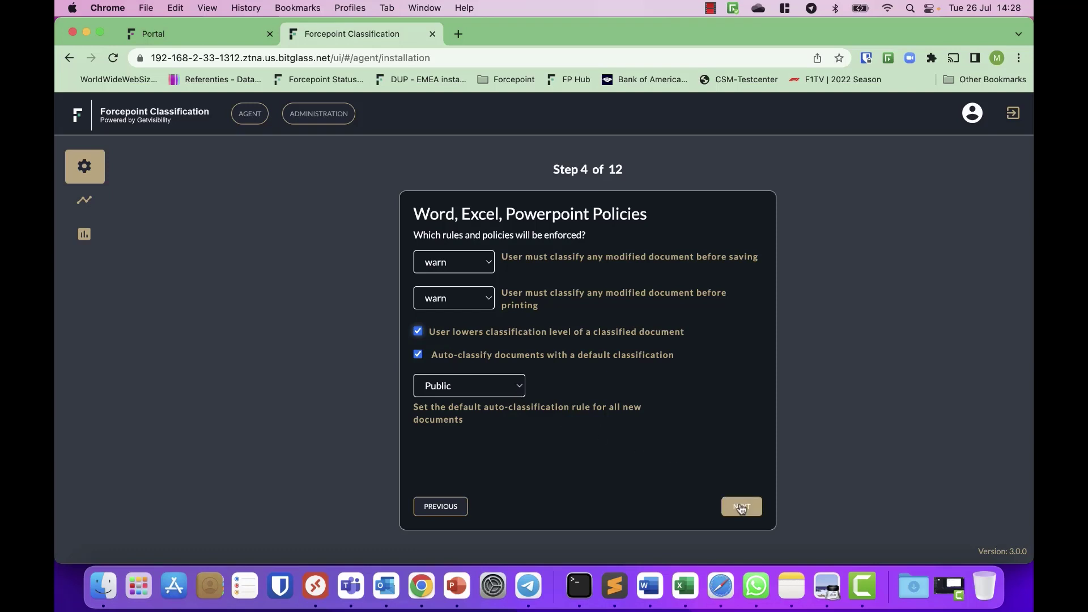
{"action": "left_click", "coordinate": [522, 388]}
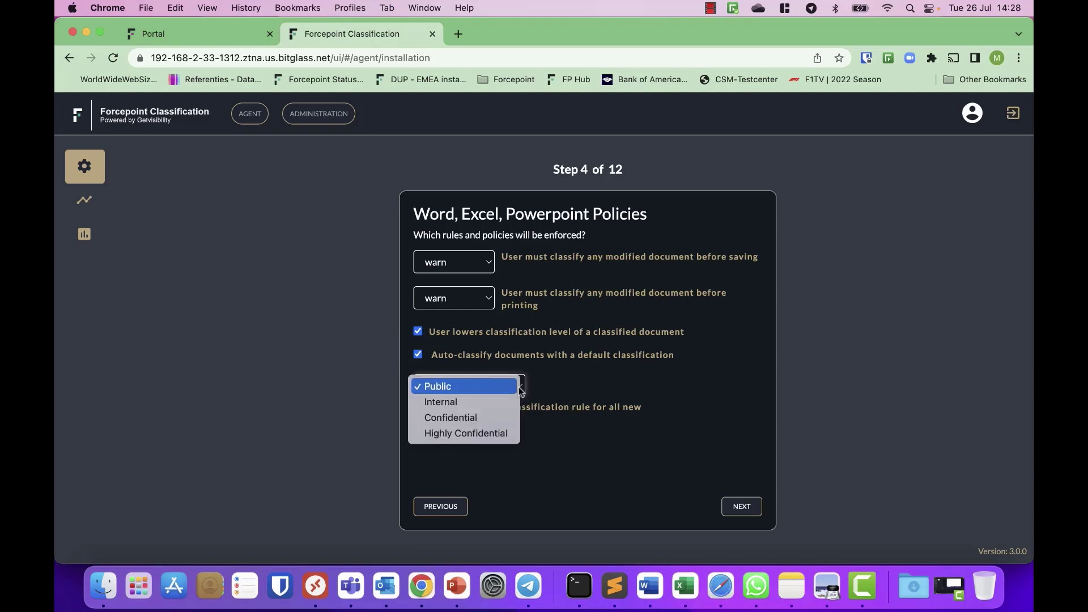
{"action": "left_click", "coordinate": [586, 385]}
{"action": "left_click", "coordinate": [756, 508]}
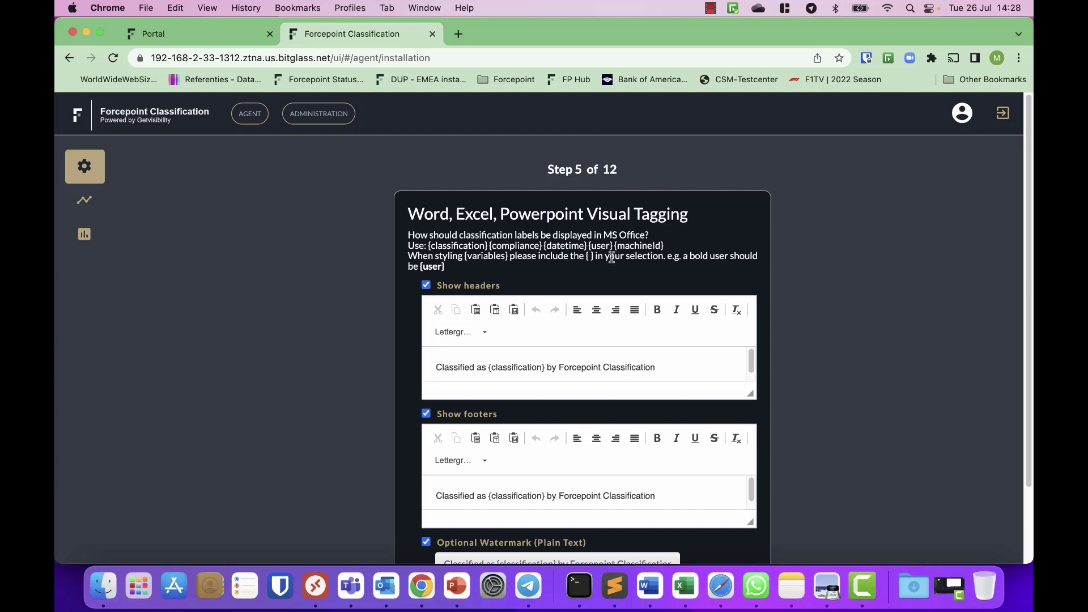
Step: Turn off Show headers for Office visual tagging, keeping footers and watermark
{"action": "scroll", "coordinate": [453, 422], "scroll_direction": "down", "scroll_amount": 3}
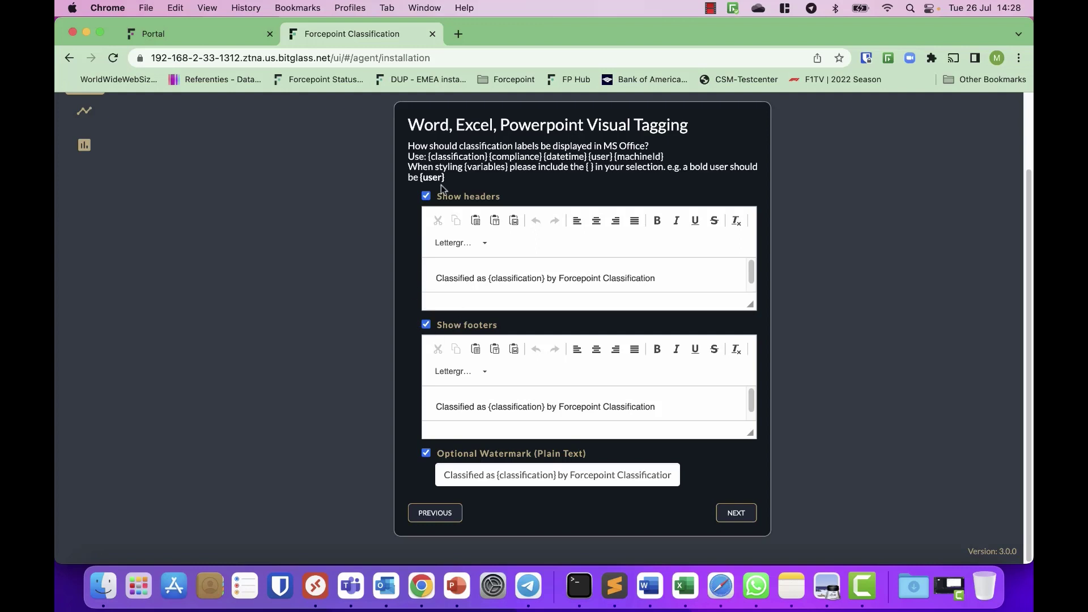
{"action": "left_click", "coordinate": [426, 196]}
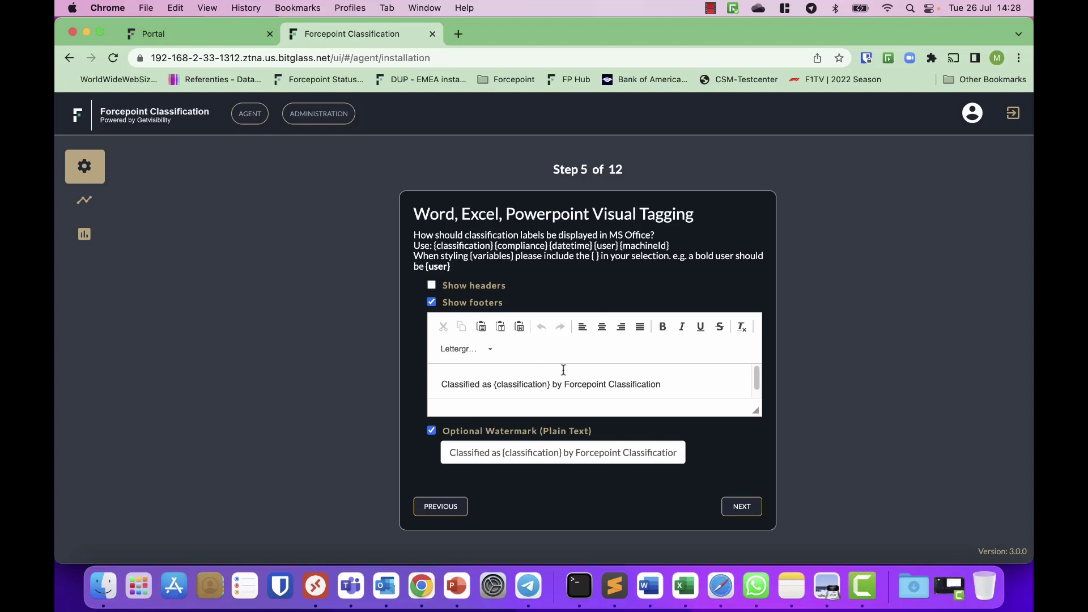
{"action": "left_click", "coordinate": [747, 510]}
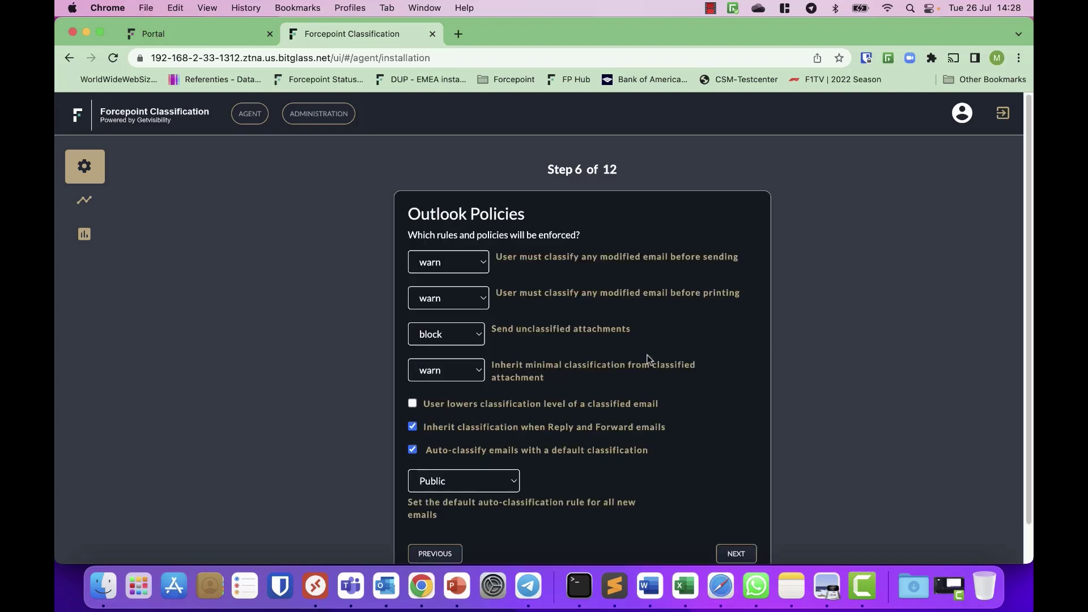
Step: Keep warn for the Outlook before-sending and attachment-inheritance rules, accepting the footer-only Outlook visual tagging
{"action": "left_click", "coordinate": [485, 260]}
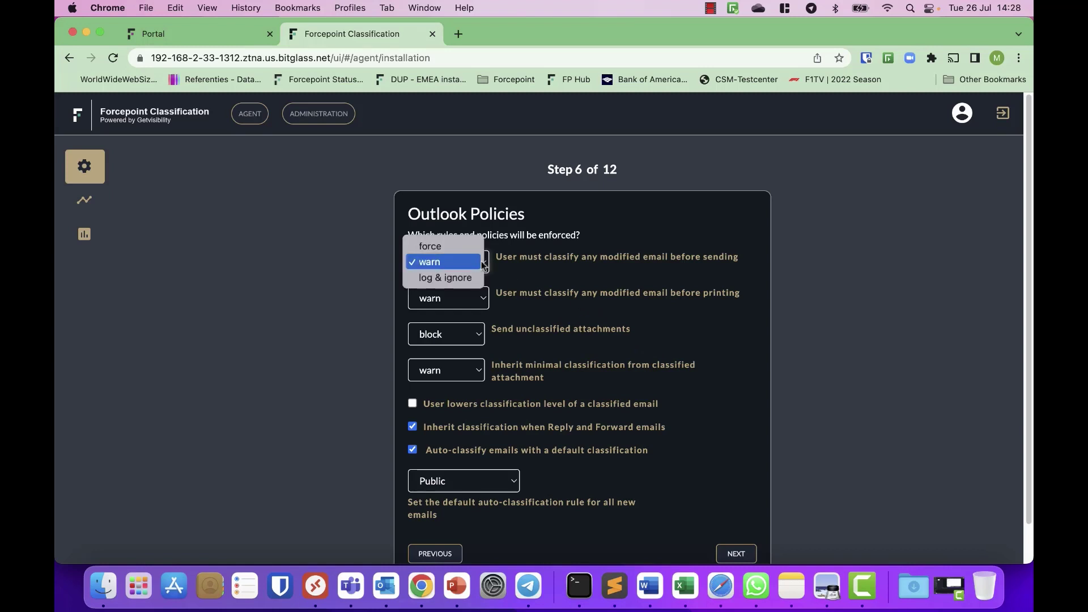
{"action": "left_click", "coordinate": [584, 274]}
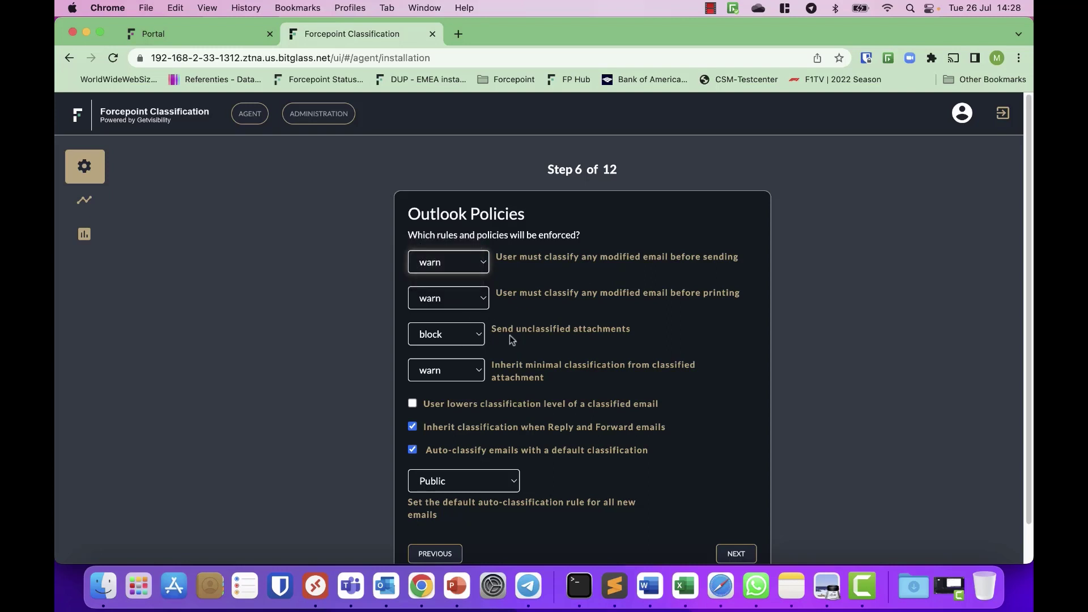
{"action": "scroll", "coordinate": [510, 337], "scroll_direction": "down", "scroll_amount": 2}
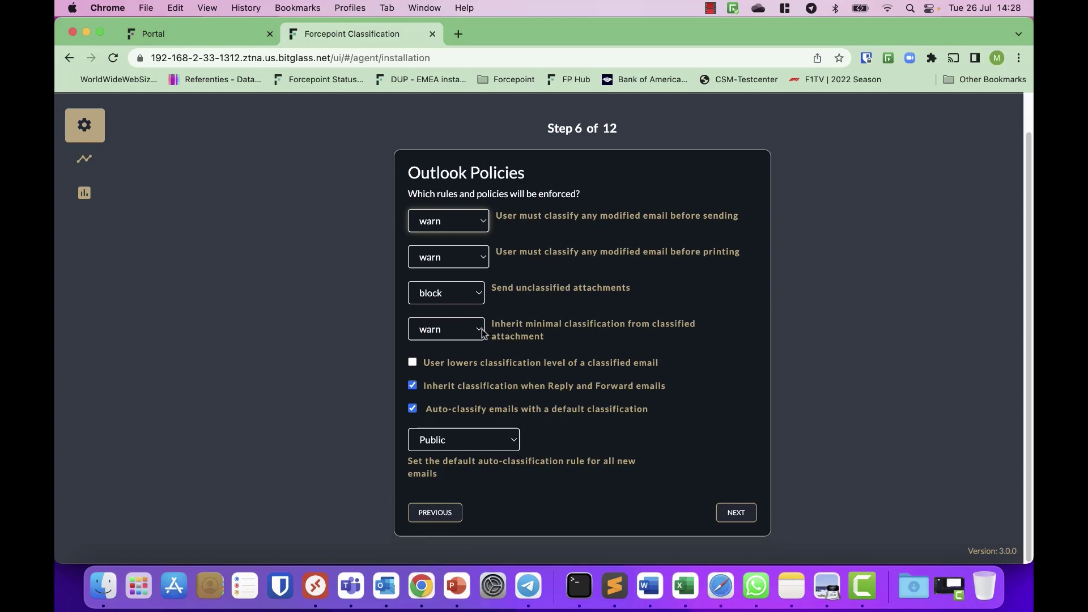
{"action": "left_click", "coordinate": [468, 330]}
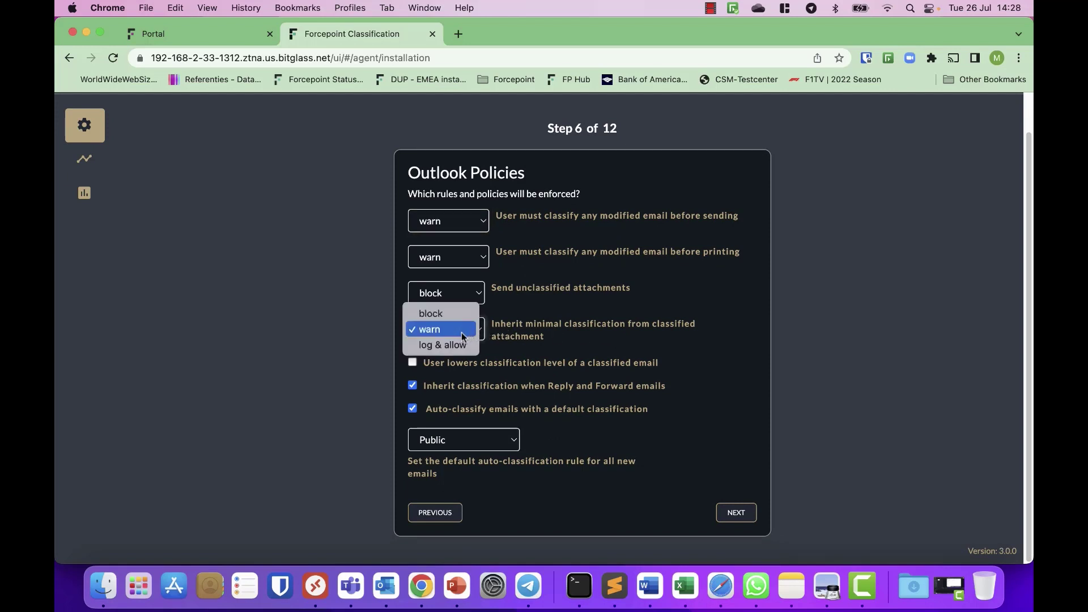
{"action": "left_click", "coordinate": [666, 343]}
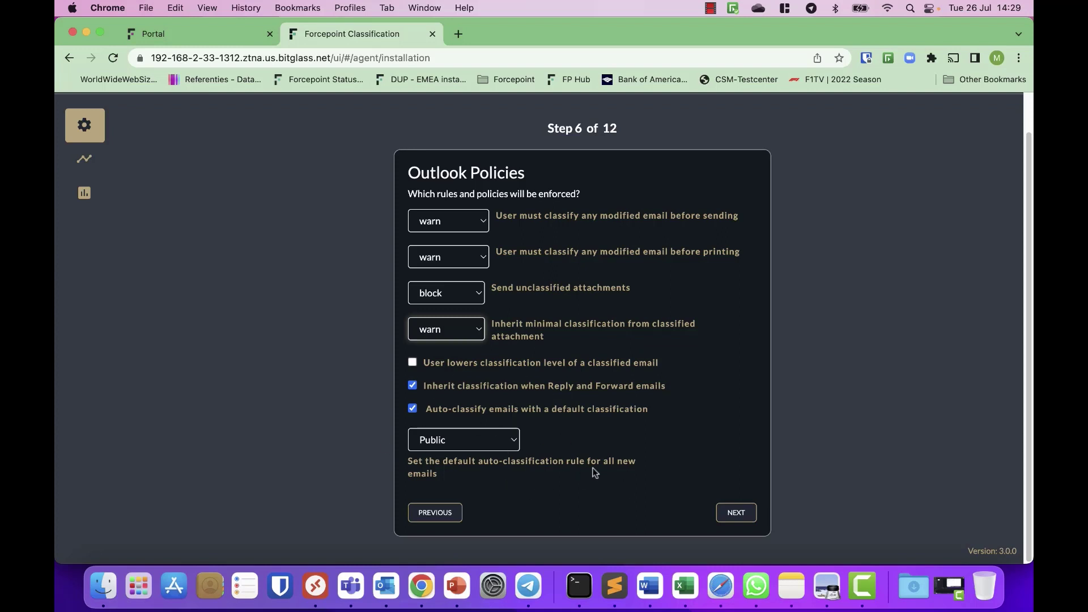
{"action": "left_click", "coordinate": [736, 513]}
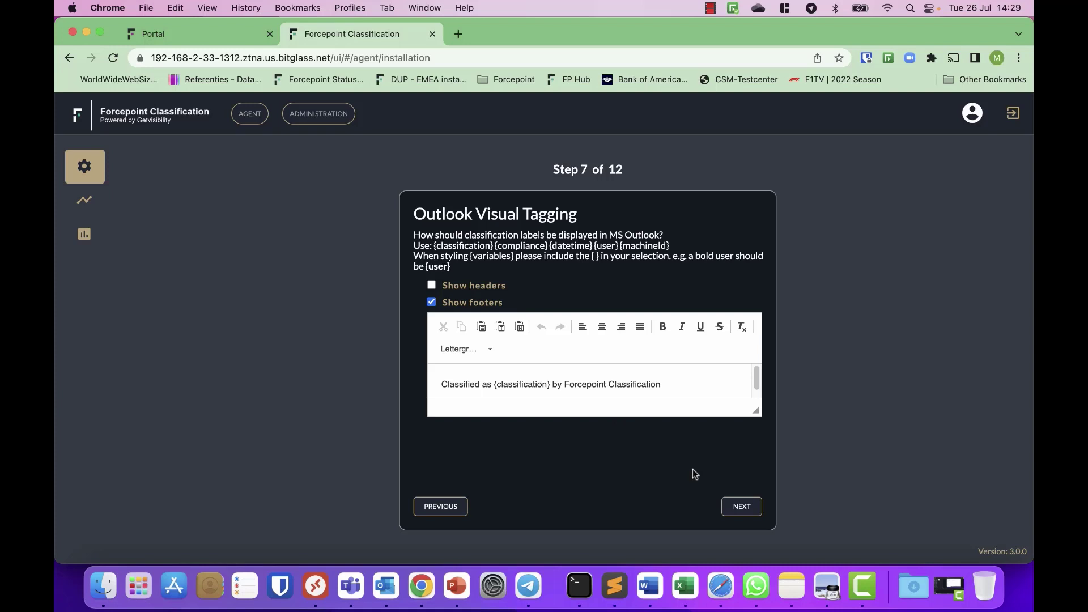
{"action": "left_click", "coordinate": [743, 508]}
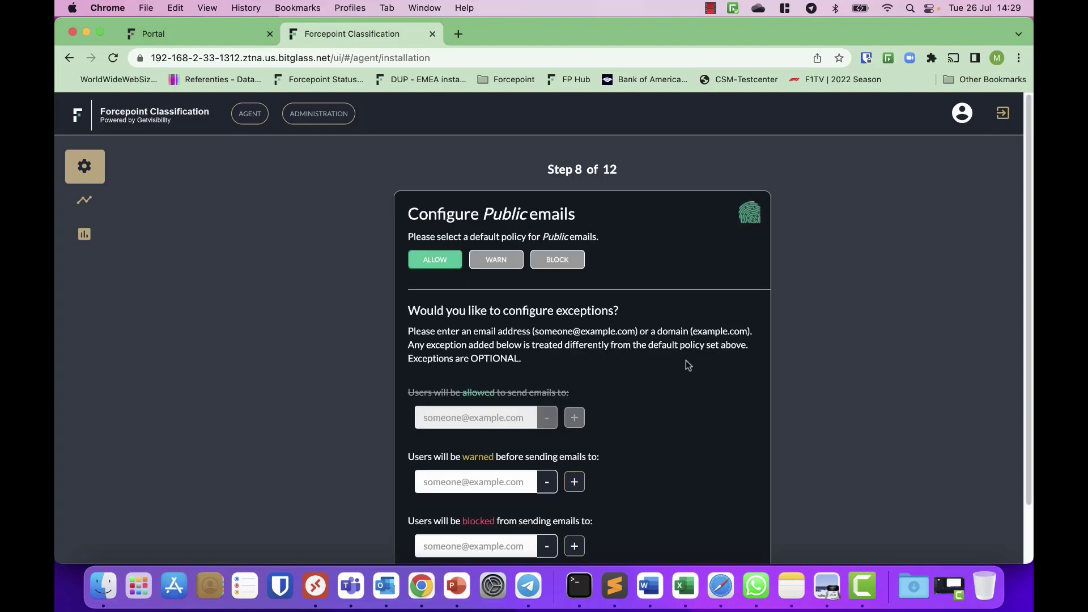
Step: Accept the Public, Internal and Confidential email policies, reaching the Highly Confidential email step
{"action": "scroll", "coordinate": [687, 365], "scroll_direction": "down", "scroll_amount": 1}
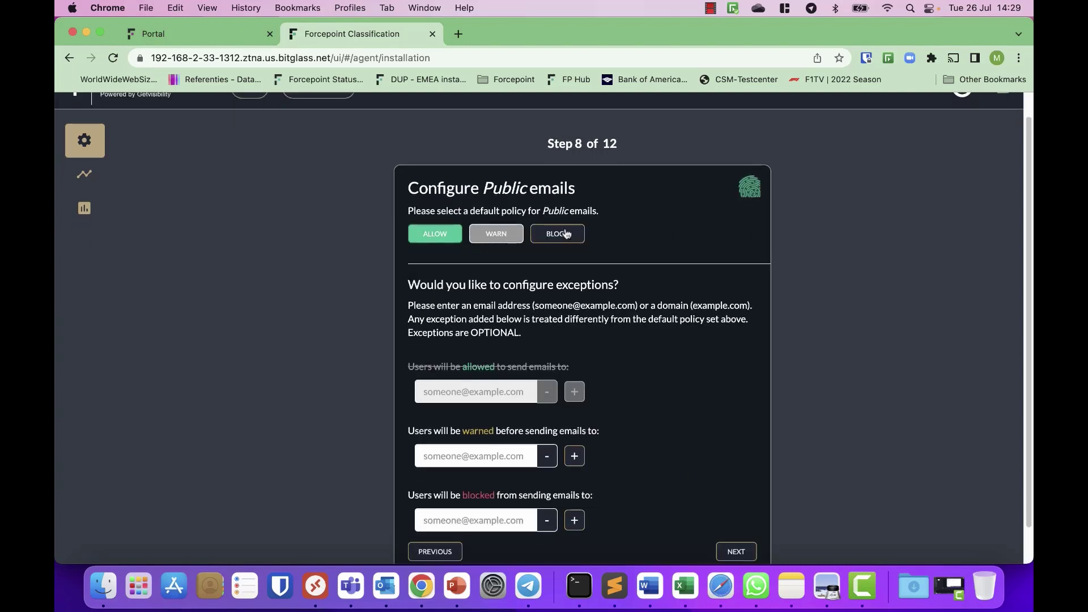
{"action": "double_click", "coordinate": [499, 182]}
{"action": "scroll", "coordinate": [624, 349], "scroll_direction": "down", "scroll_amount": 1}
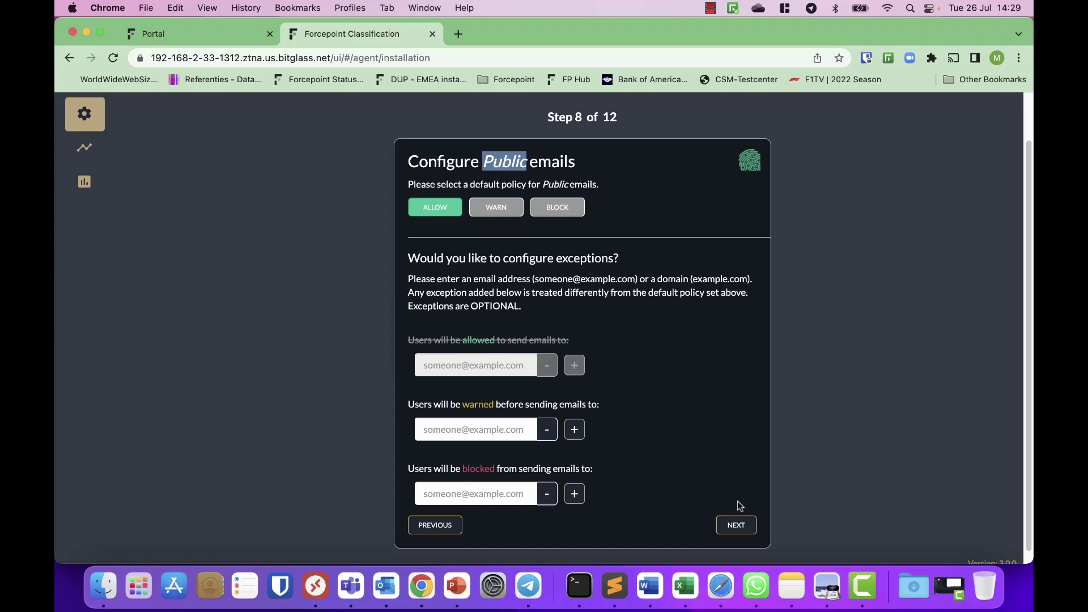
{"action": "left_click", "coordinate": [736, 525]}
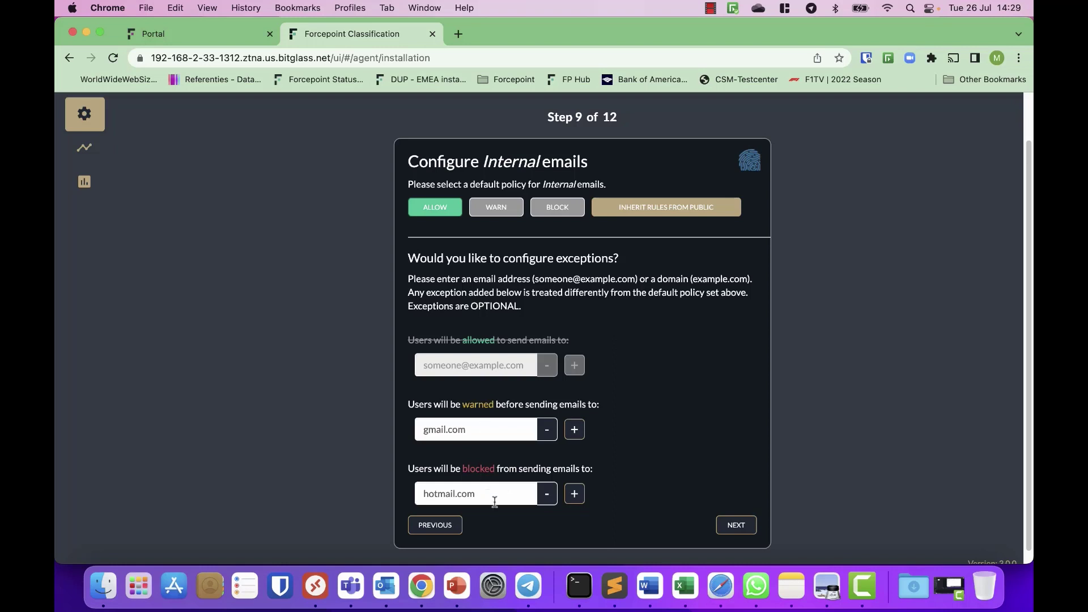
{"action": "left_click", "coordinate": [736, 526]}
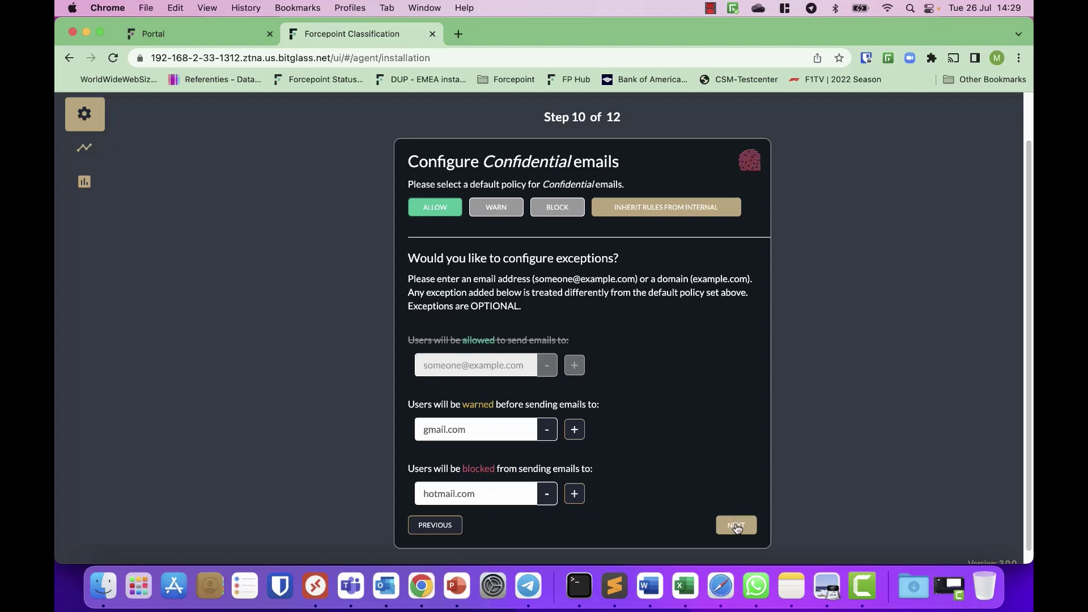
{"action": "left_click", "coordinate": [736, 526]}
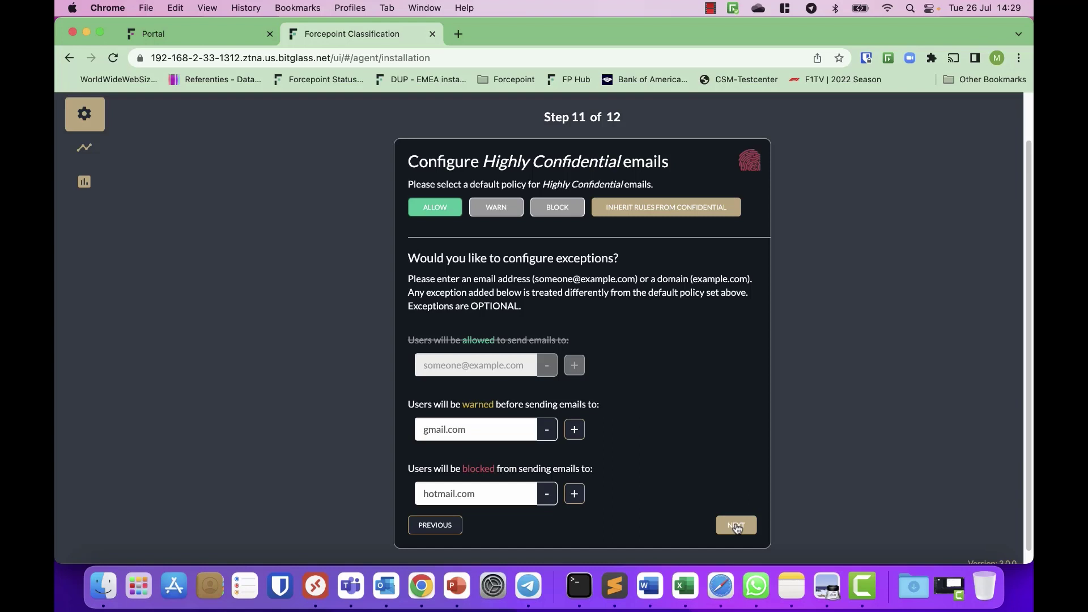
Step: Finish the wizard to apply the email policies, then restart back to Agent Configuration
{"action": "left_click", "coordinate": [736, 526]}
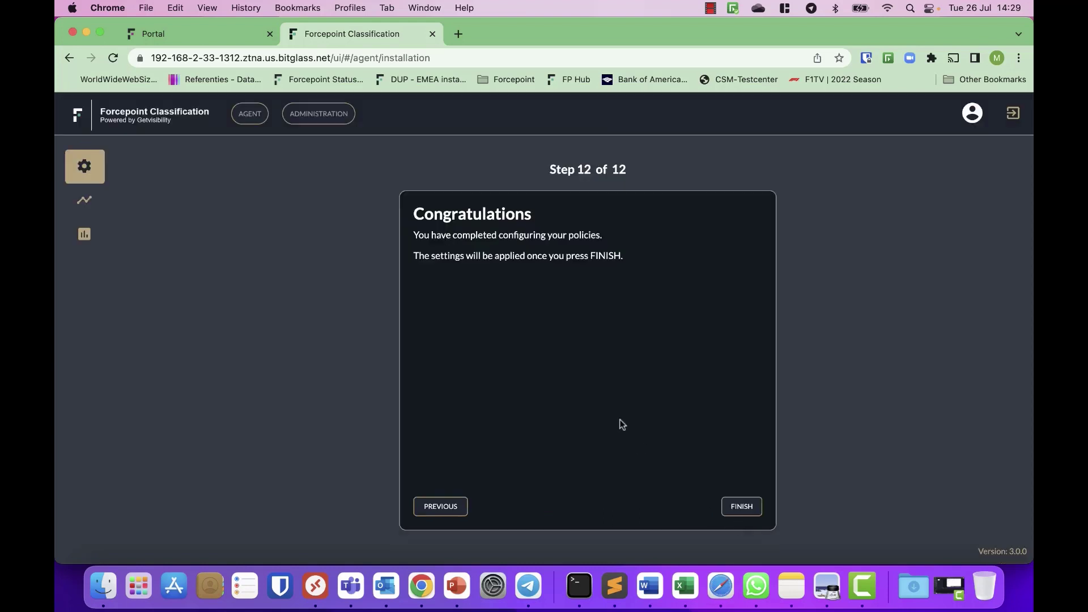
{"action": "left_click", "coordinate": [741, 506]}
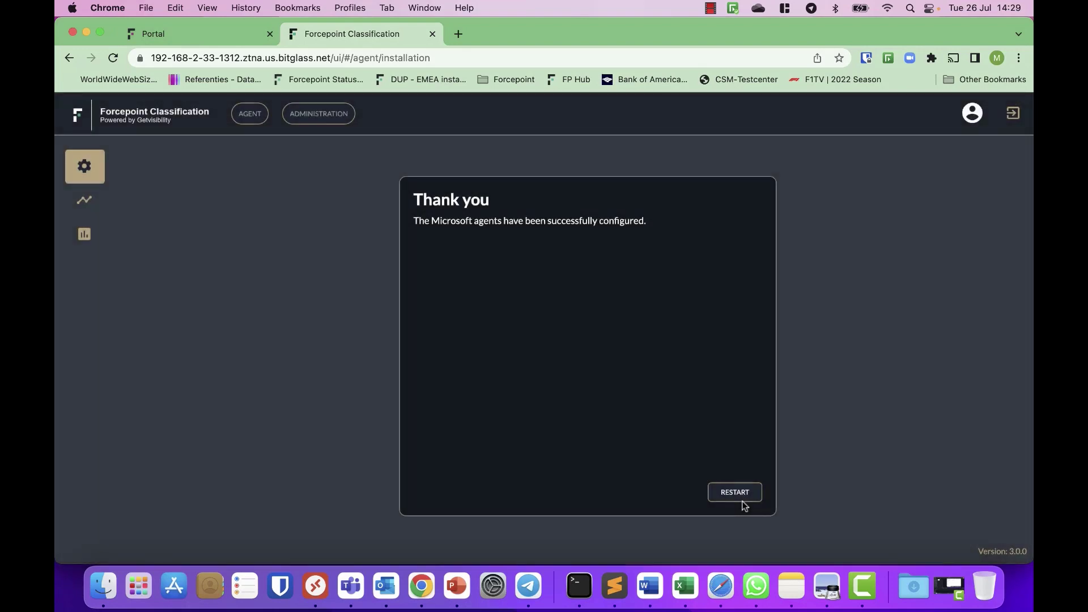
{"action": "left_click", "coordinate": [721, 493]}
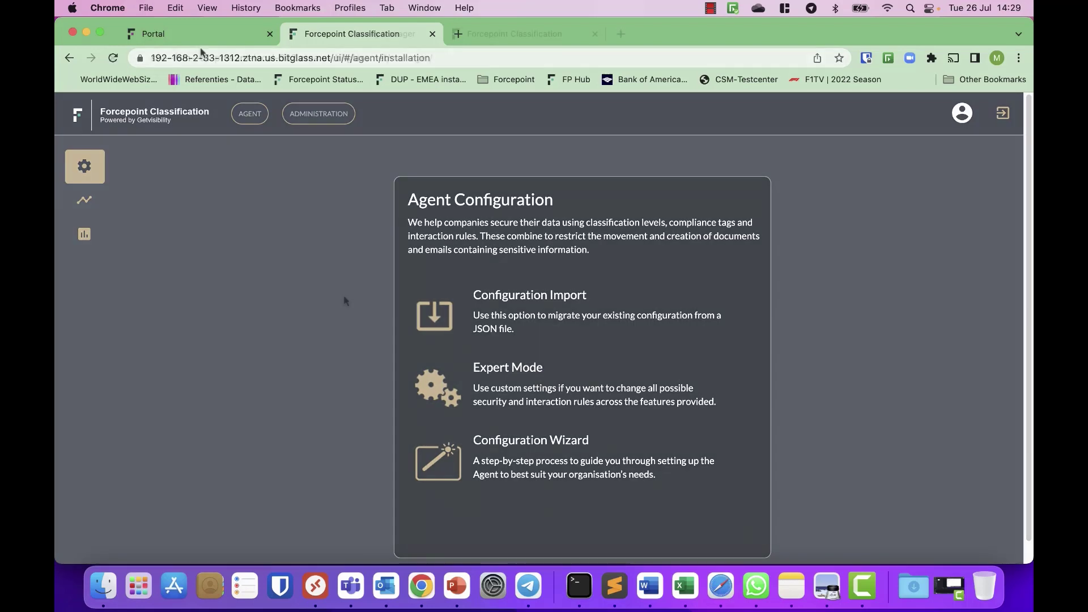
Step: Log in to Forcepoint Security Manager with the administrator username and password
{"action": "type", "text": "admin"}
{"action": "key", "text": "Tab"}
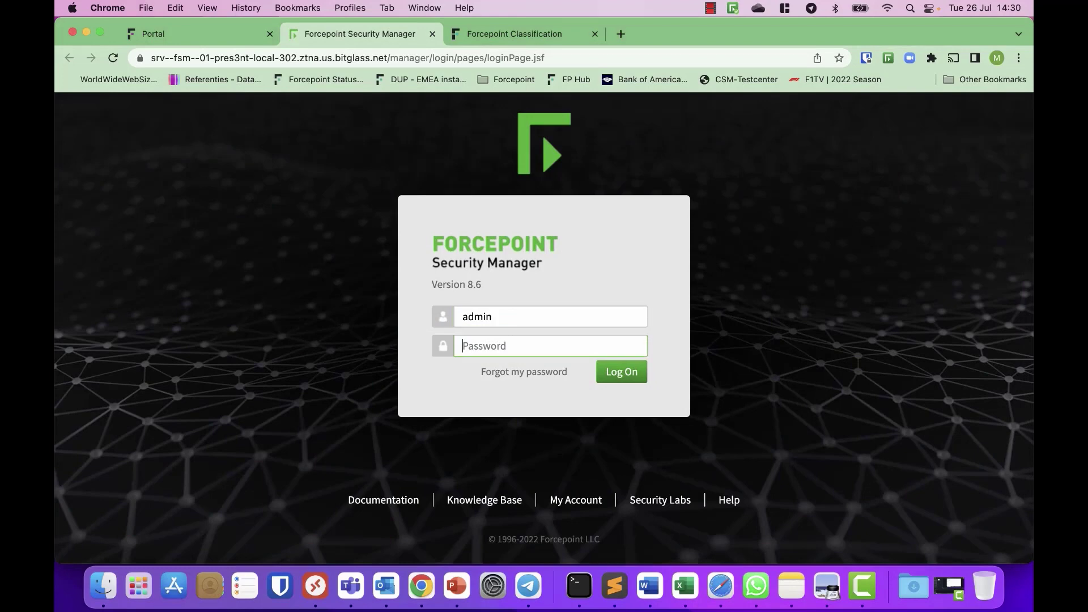
{"action": "type", "text": "••••••••••••"}
{"action": "key", "text": "Return"}
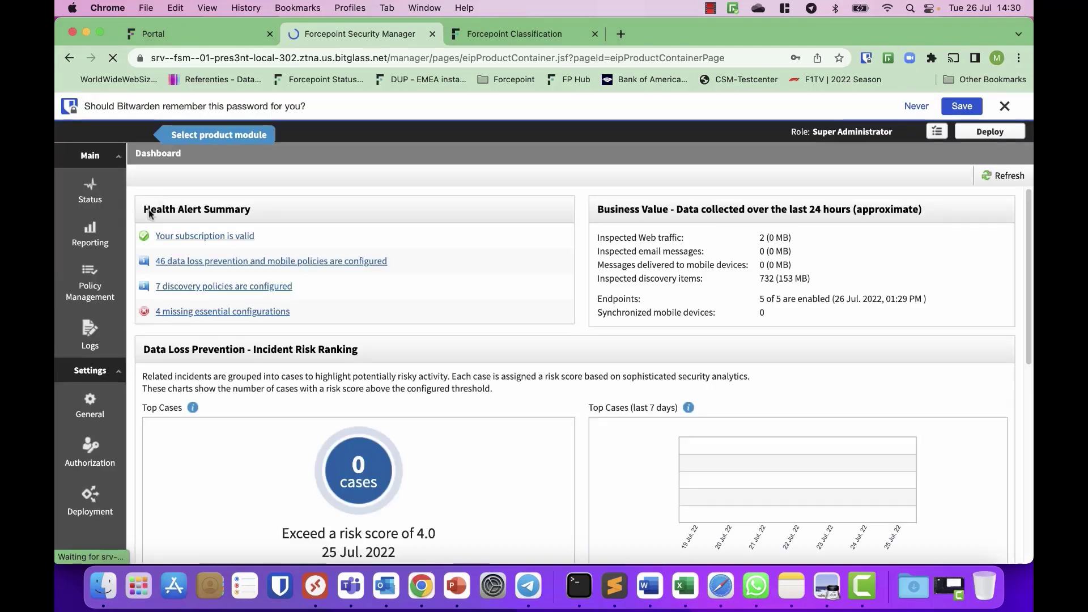
{"action": "mouse_move", "coordinate": [103, 285]}
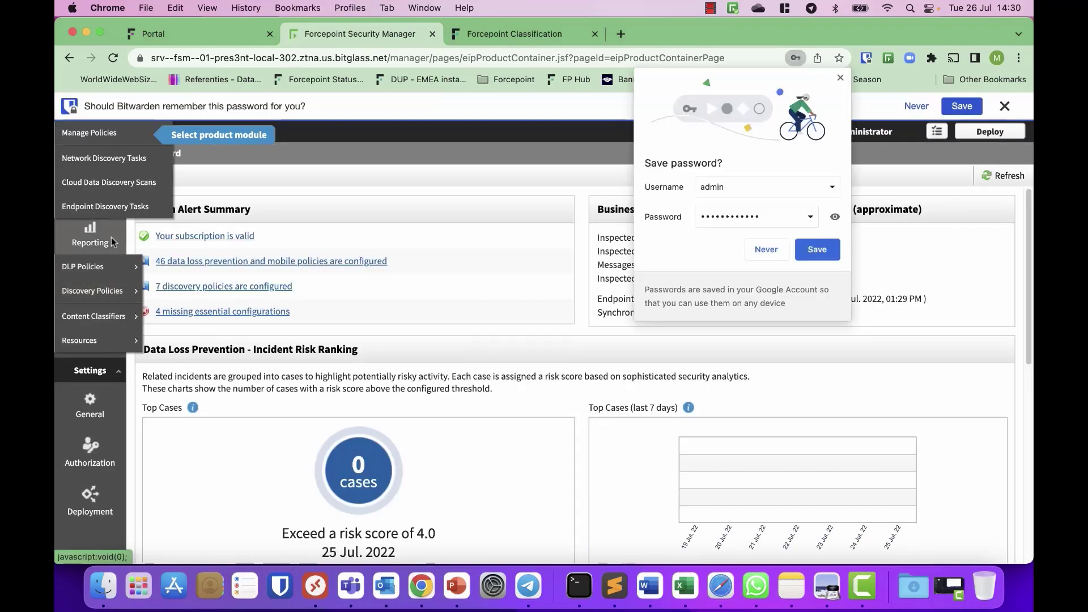
Step: List the File Labeling classifiers and inspect FP Classification GDPR-PII, detecting the GDPR/PII label
{"action": "mouse_move", "coordinate": [168, 316]}
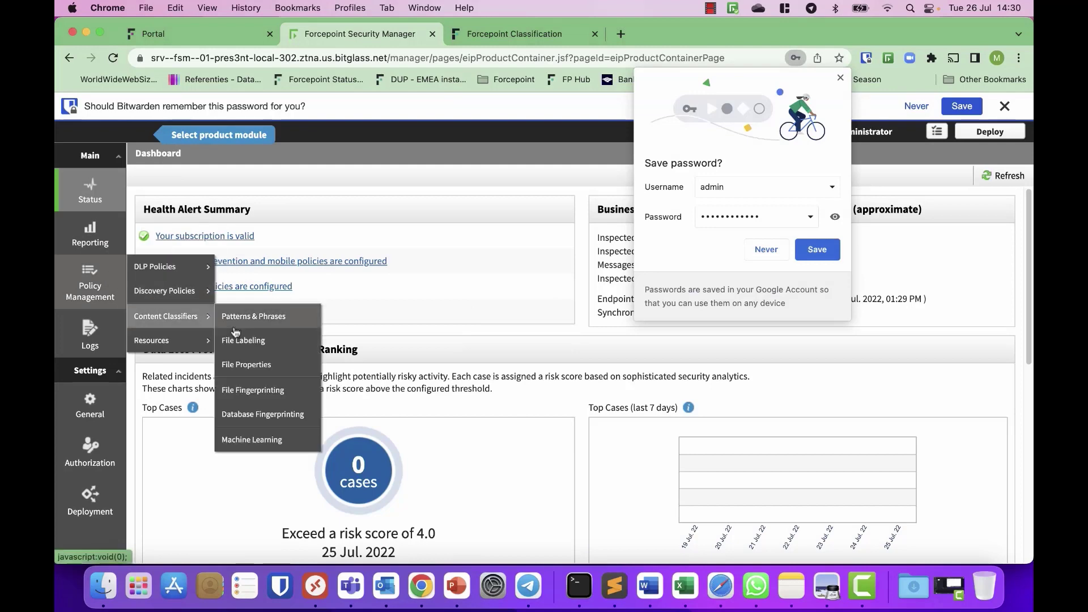
{"action": "left_click", "coordinate": [252, 341]}
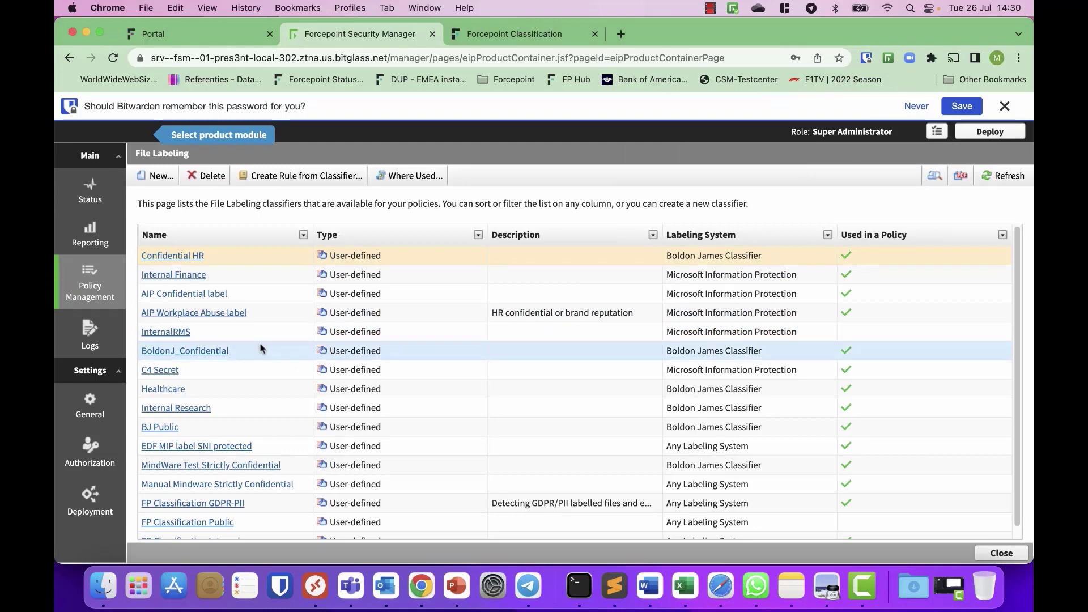
{"action": "scroll", "coordinate": [260, 345], "scroll_direction": "down", "scroll_amount": 1}
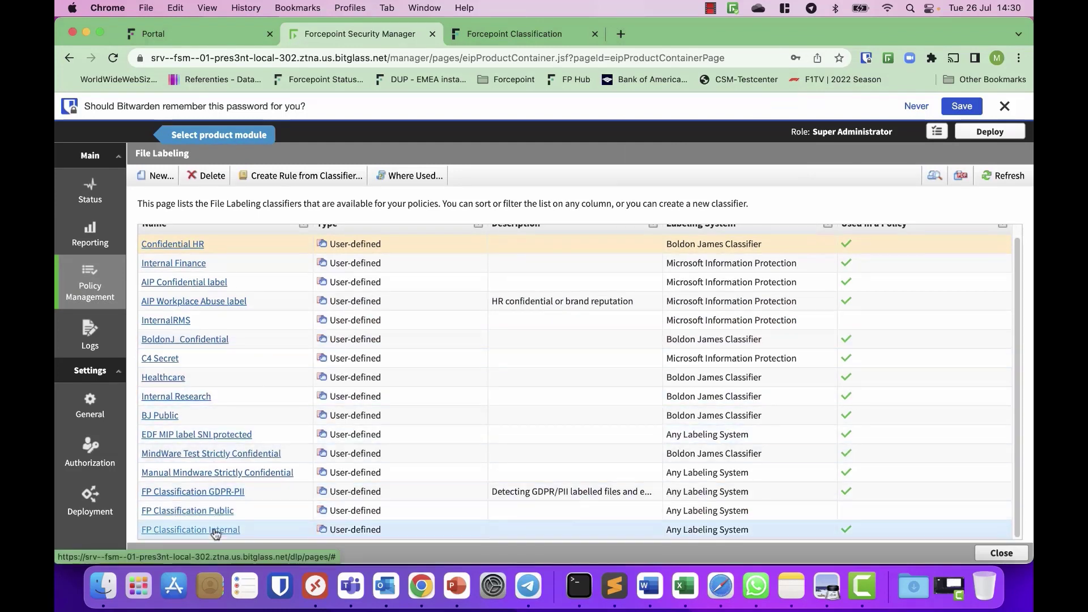
{"action": "left_click", "coordinate": [222, 494]}
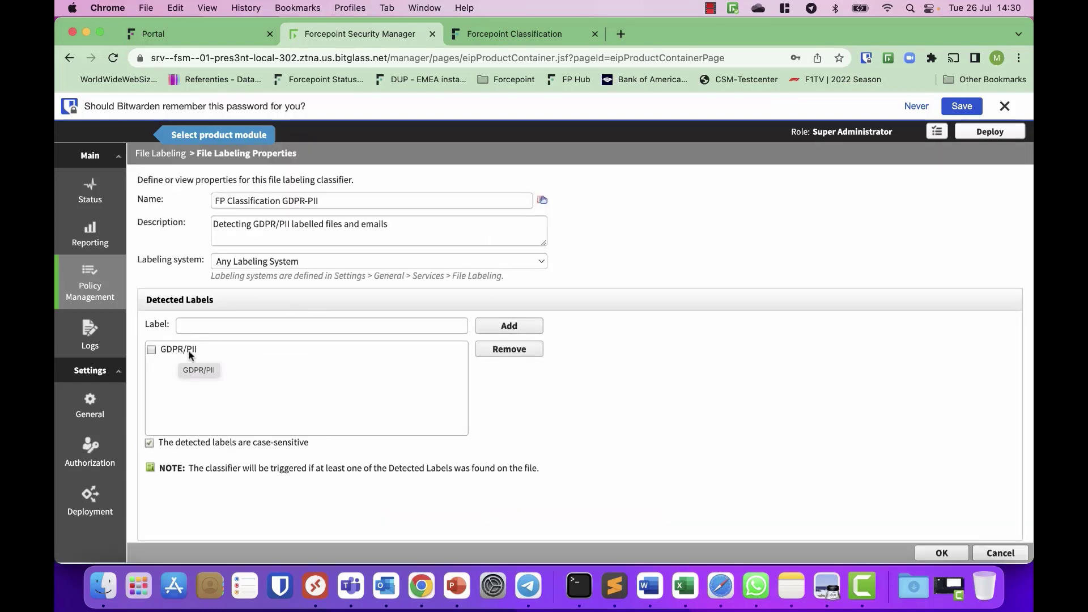
{"action": "left_click", "coordinate": [1006, 553]}
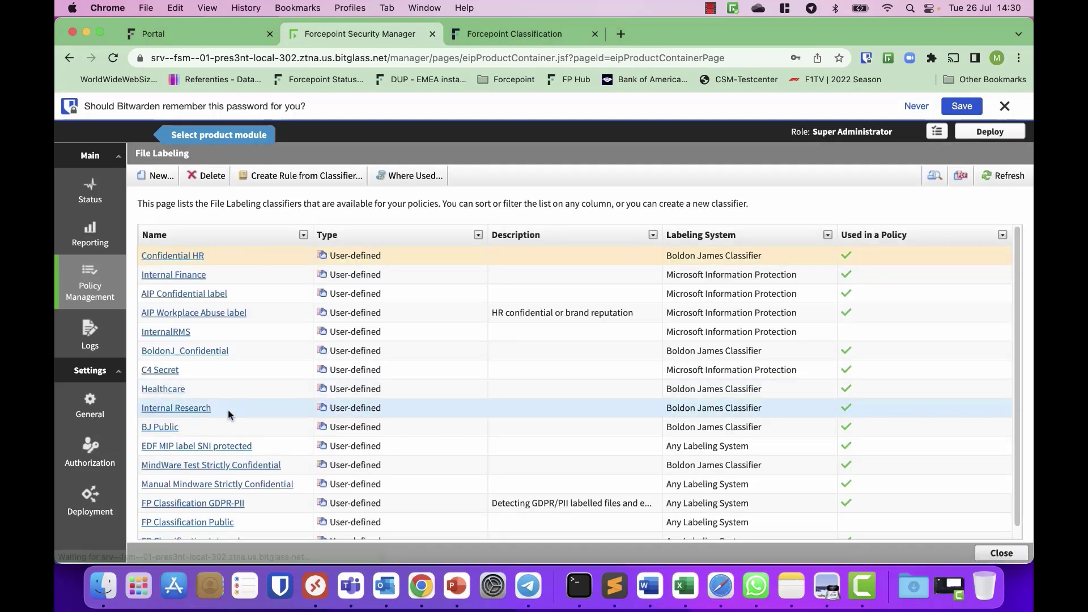
Step: Inspect the FP Classification Internal classifier, detecting the Internal label, without saving
{"action": "scroll", "coordinate": [218, 507], "scroll_direction": "down", "scroll_amount": 1}
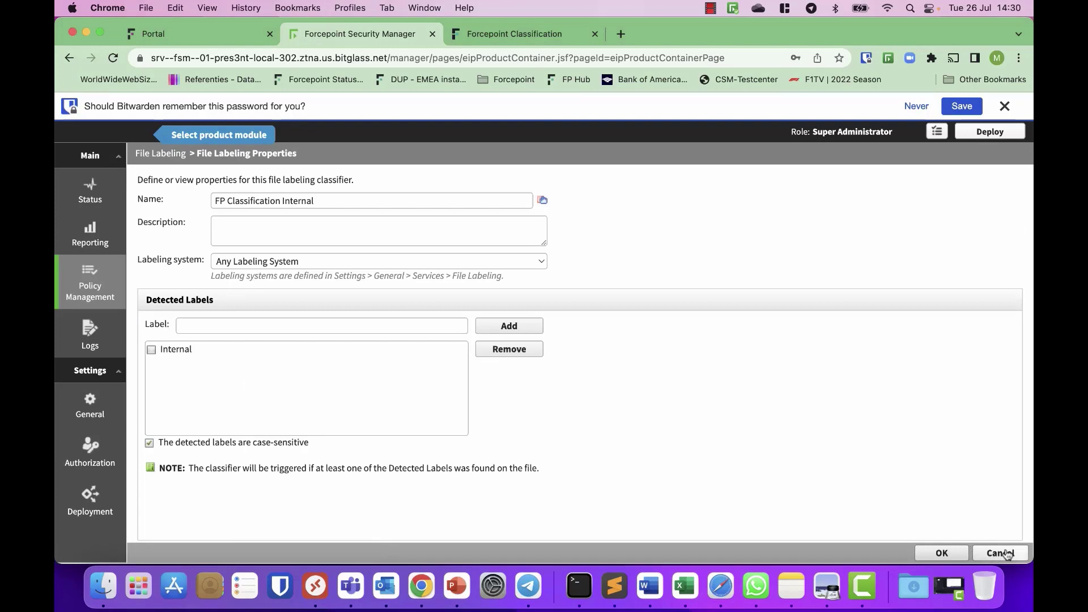
{"action": "left_click", "coordinate": [1003, 553]}
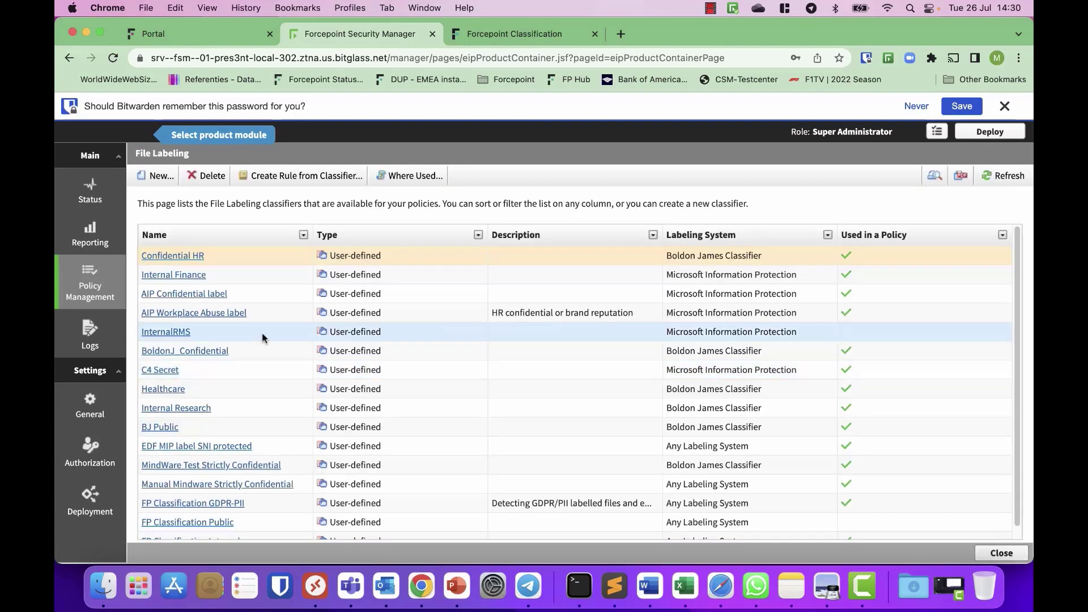
{"action": "mouse_move", "coordinate": [102, 293]}
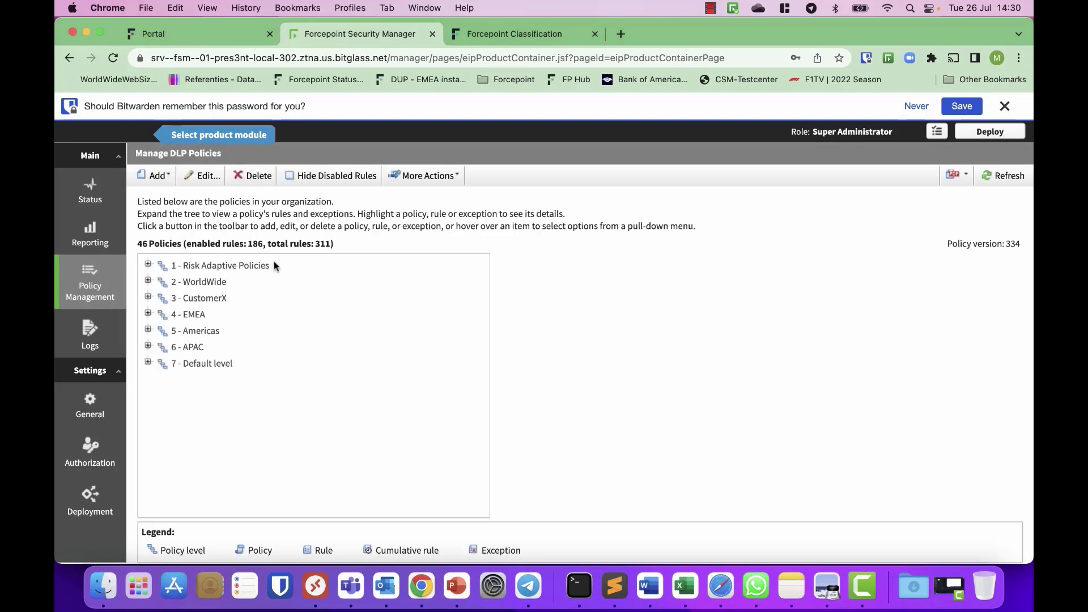
Step: Expand WorldWide > Forcepoint Classification and open the FP Classification Internal GDPR rule for editing
{"action": "left_click", "coordinate": [272, 265]}
{"action": "left_click", "coordinate": [148, 280]}
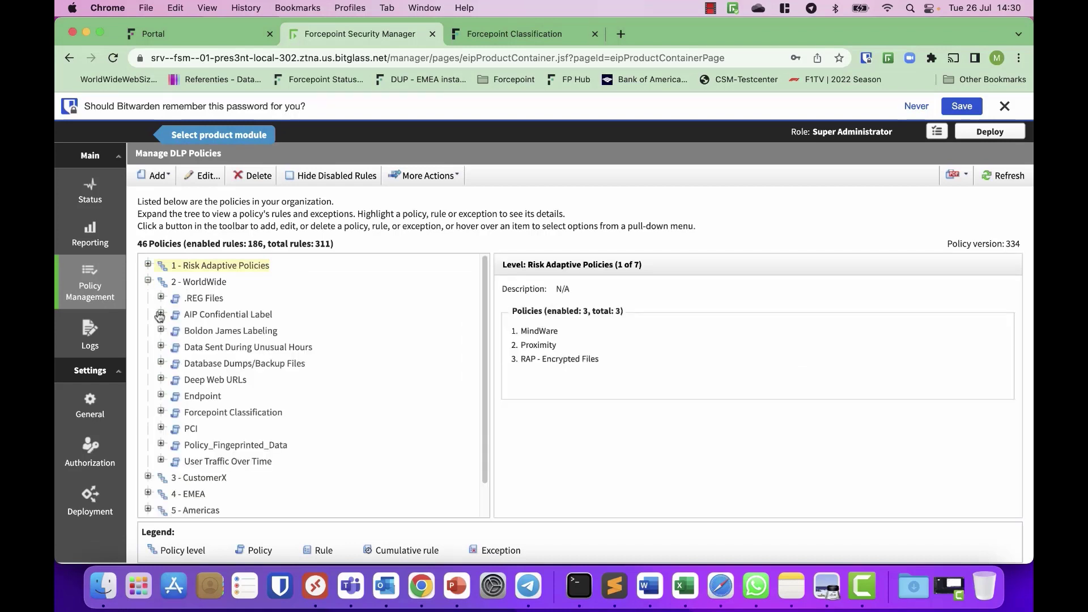
{"action": "left_click", "coordinate": [161, 411]}
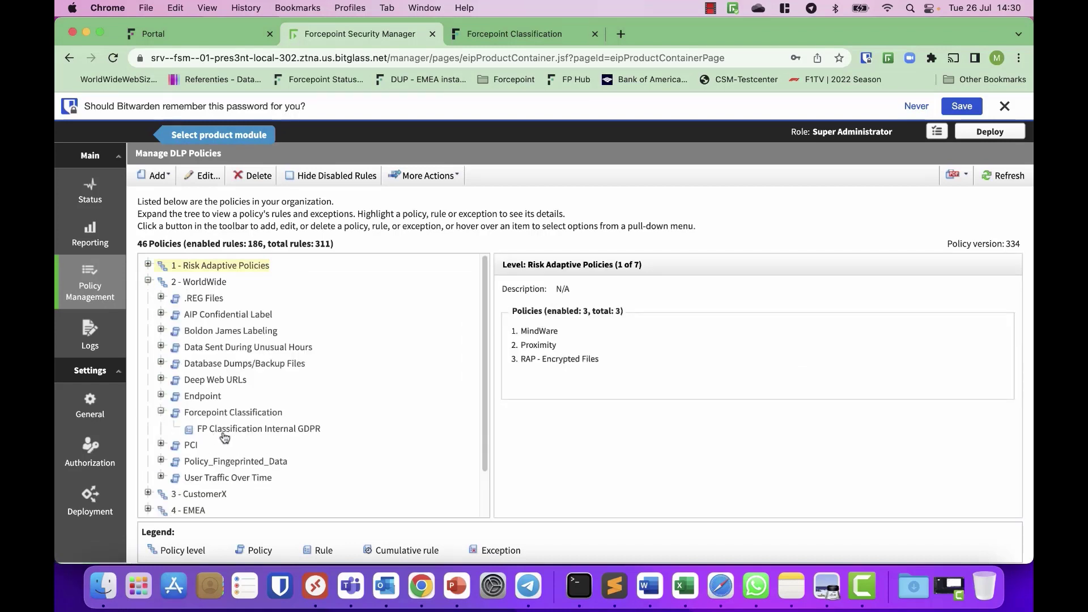
{"action": "left_click", "coordinate": [225, 433]}
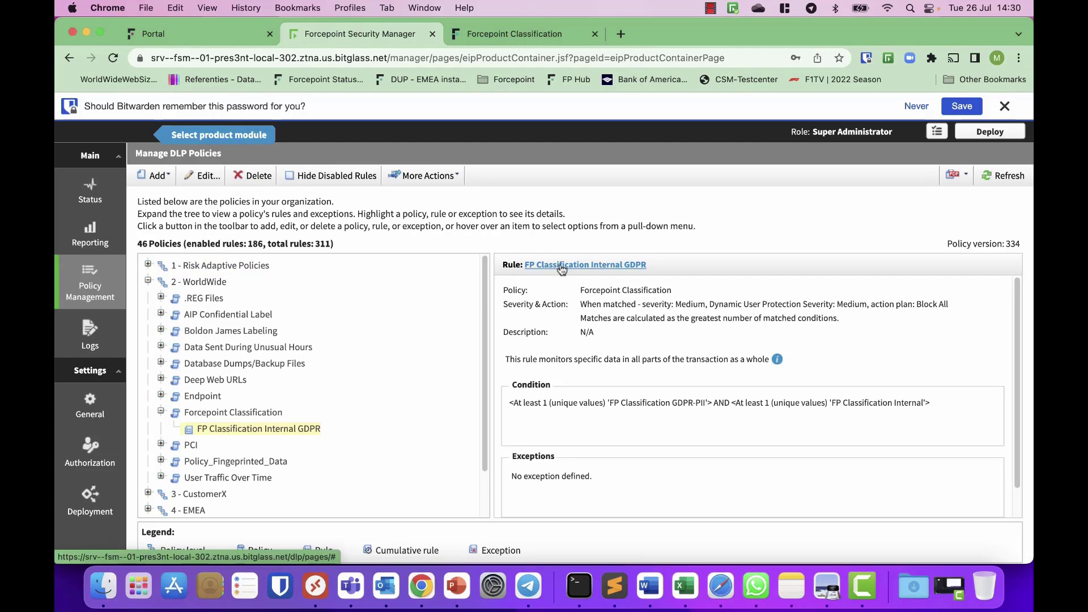
{"action": "left_click", "coordinate": [561, 265]}
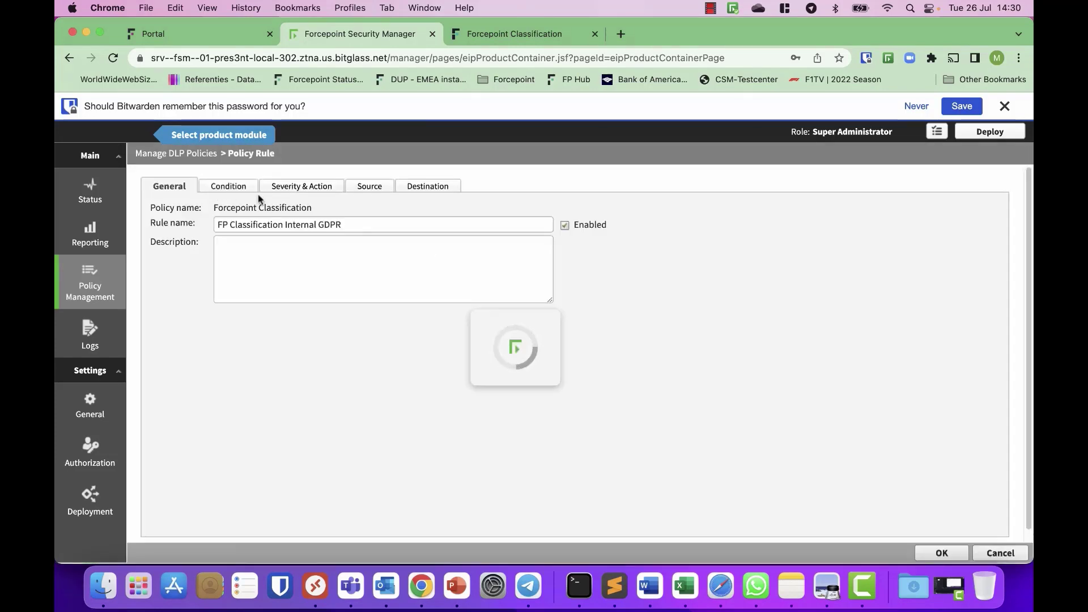
Step: Review the rule's two File Labeling classifier conditions, then its email, web, endpoint and removable-media destinations
{"action": "left_click", "coordinate": [229, 186]}
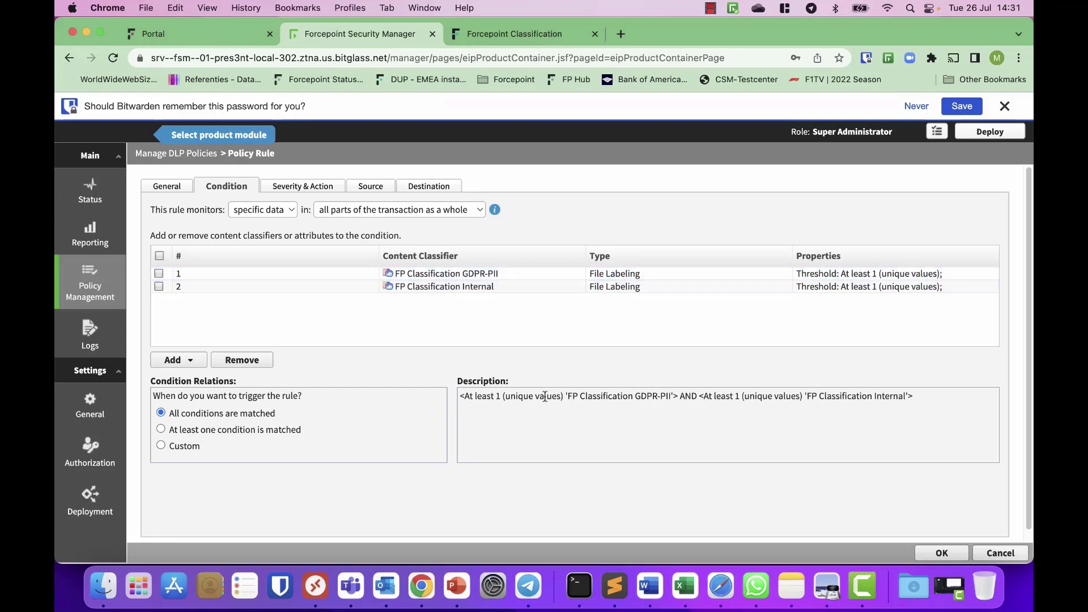
{"action": "left_click", "coordinate": [435, 188]}
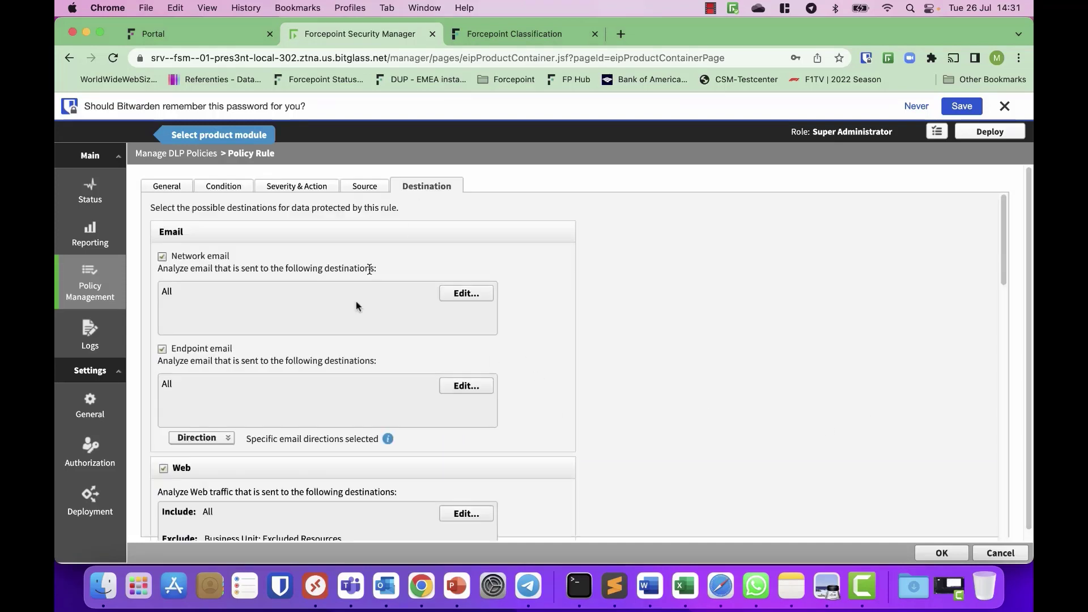
{"action": "scroll", "coordinate": [349, 321], "scroll_direction": "down", "scroll_amount": 5}
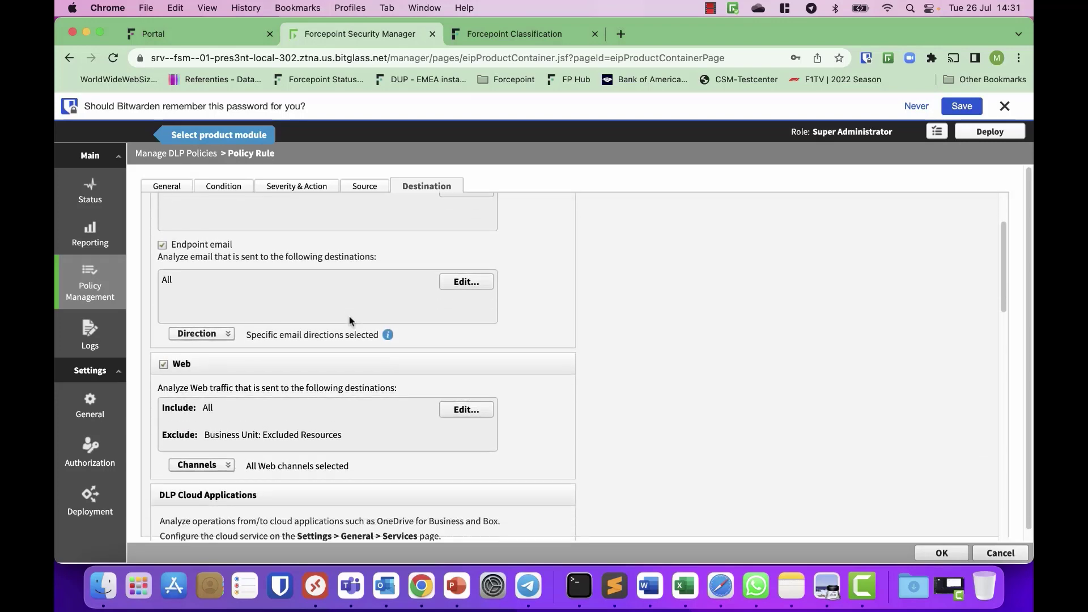
{"action": "scroll", "coordinate": [350, 320], "scroll_direction": "down", "scroll_amount": 10}
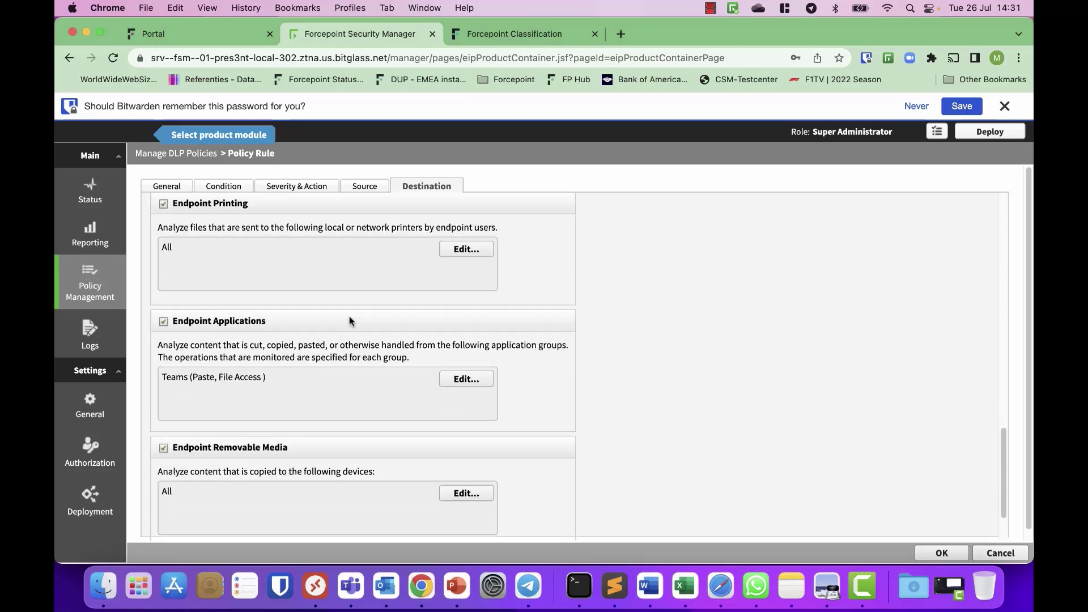
{"action": "scroll", "coordinate": [349, 321], "scroll_direction": "up", "scroll_amount": 15}
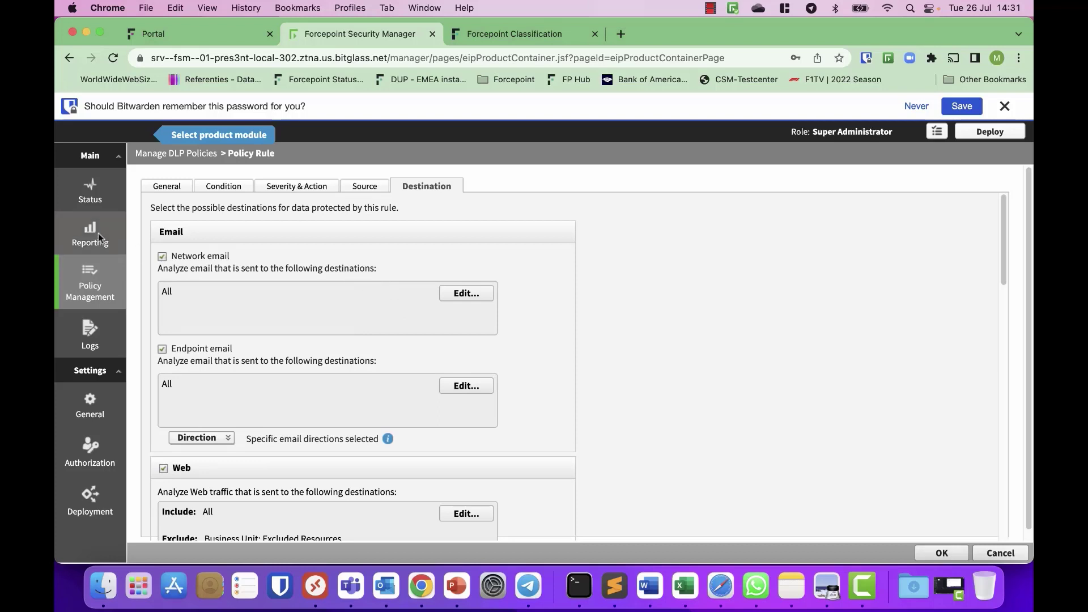
Step: Open the Data Loss Prevention report '1. Incidents (last 3 days)' from Reporting
{"action": "mouse_move", "coordinate": [97, 233]}
{"action": "mouse_move", "coordinate": [170, 223]}
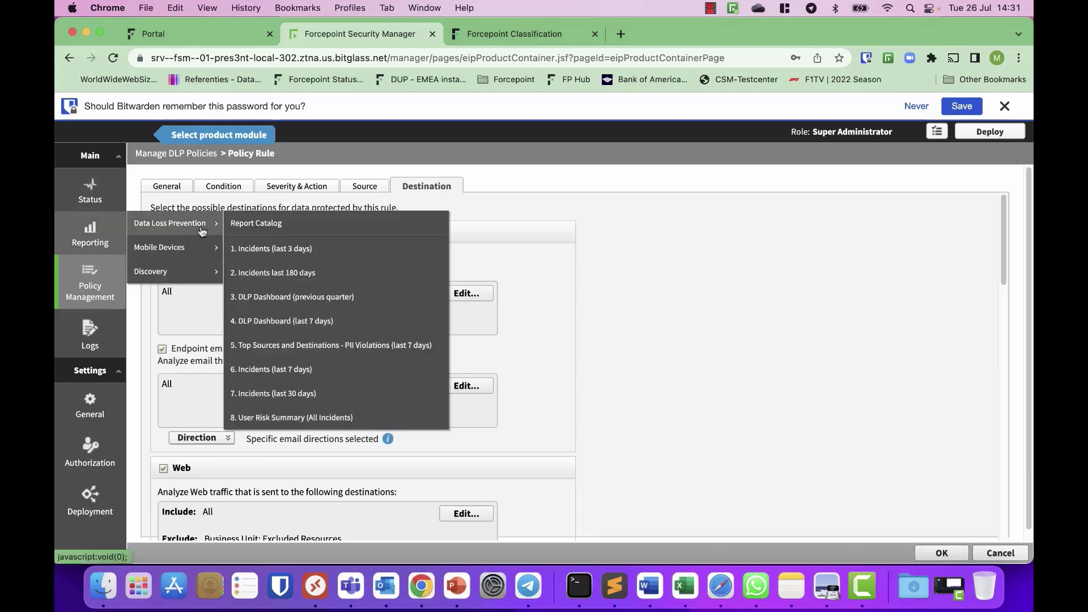
{"action": "left_click", "coordinate": [279, 251]}
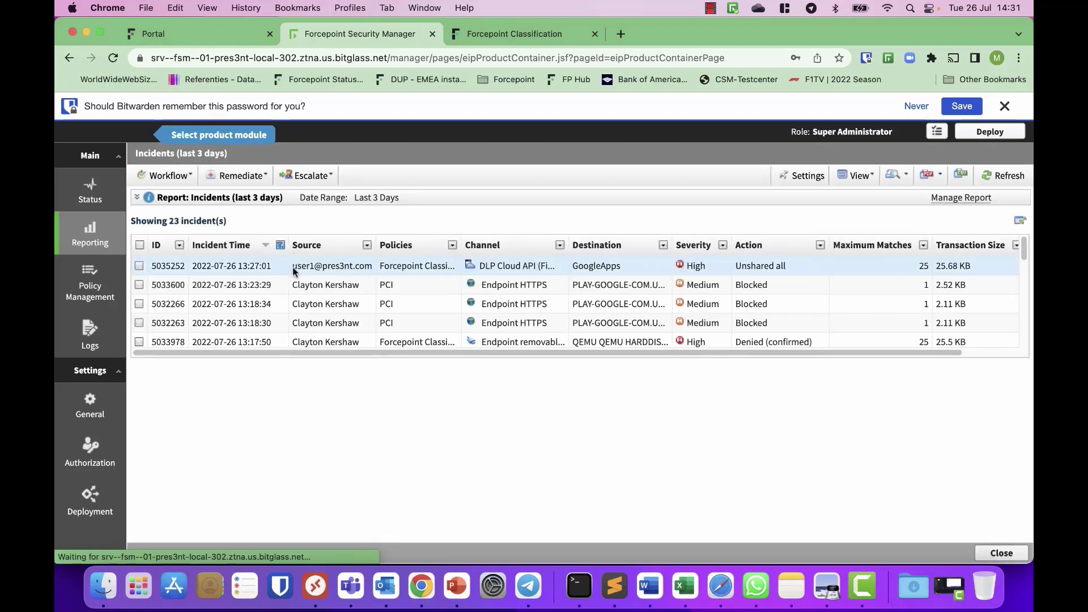
Step: Inspect the GoogleApps file-download incident's FP Classification GDPR-PII trigger and its File downloading properties
{"action": "left_click", "coordinate": [293, 270]}
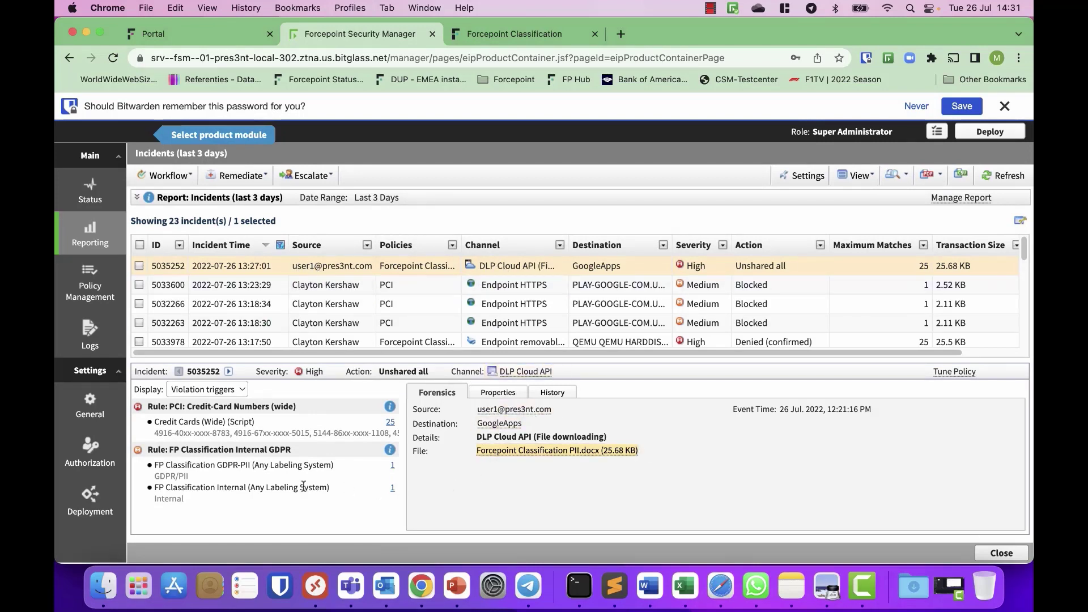
{"action": "left_click_drag", "start_coordinate": [194, 483], "coordinate": [138, 470]}
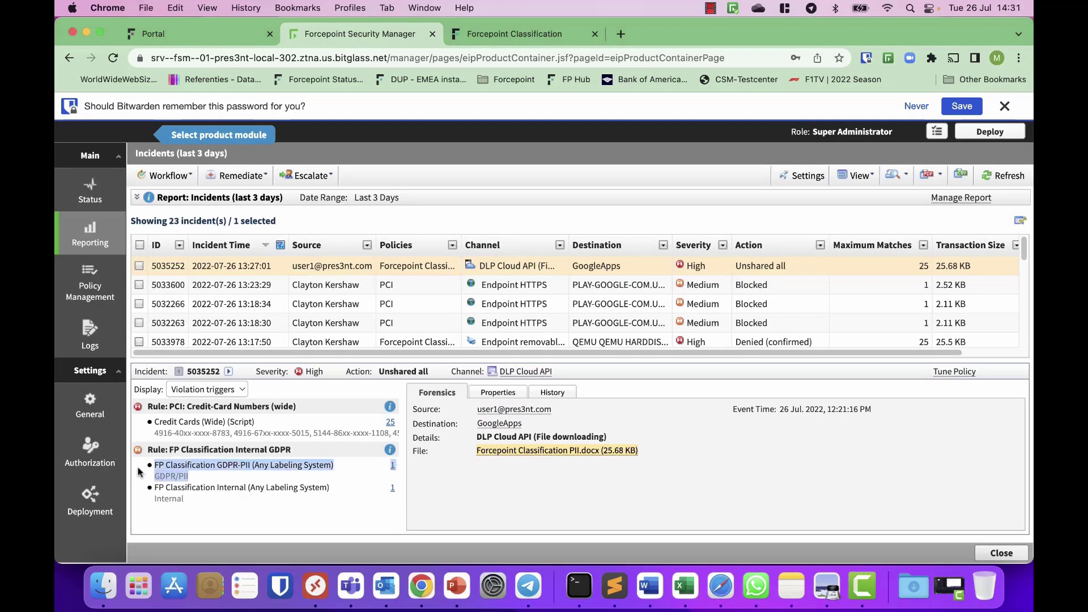
{"action": "left_click", "coordinate": [200, 507]}
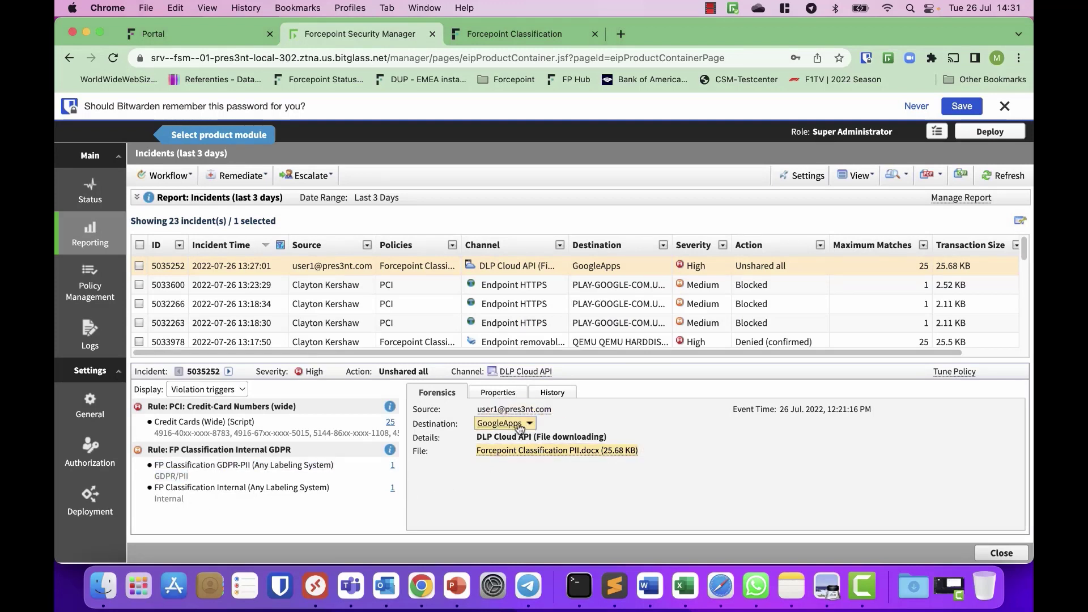
{"action": "left_click", "coordinate": [497, 392]}
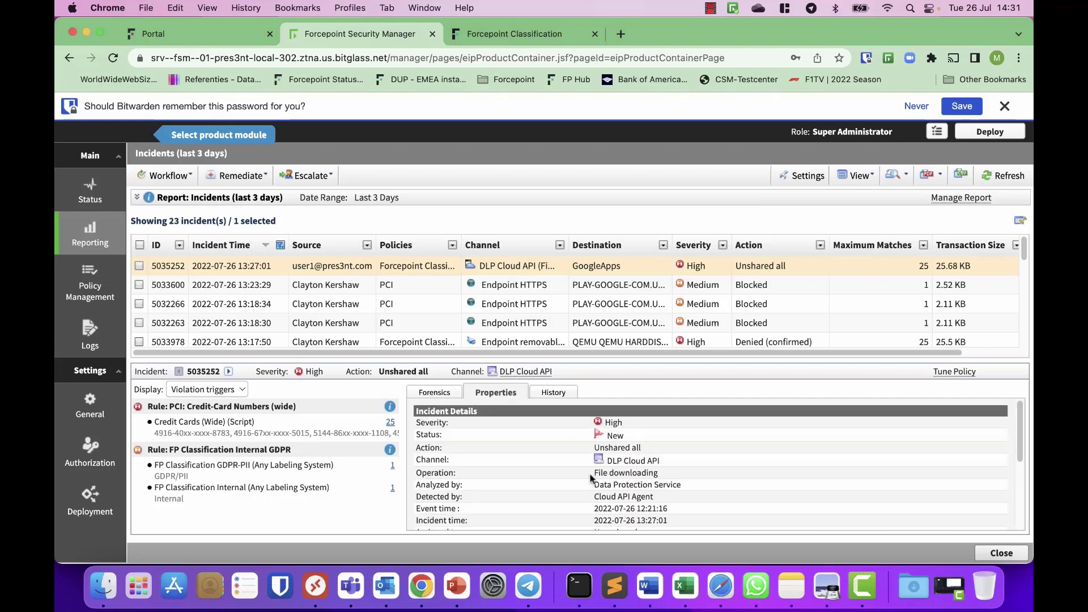
{"action": "left_click_drag", "start_coordinate": [592, 478], "coordinate": [694, 479]}
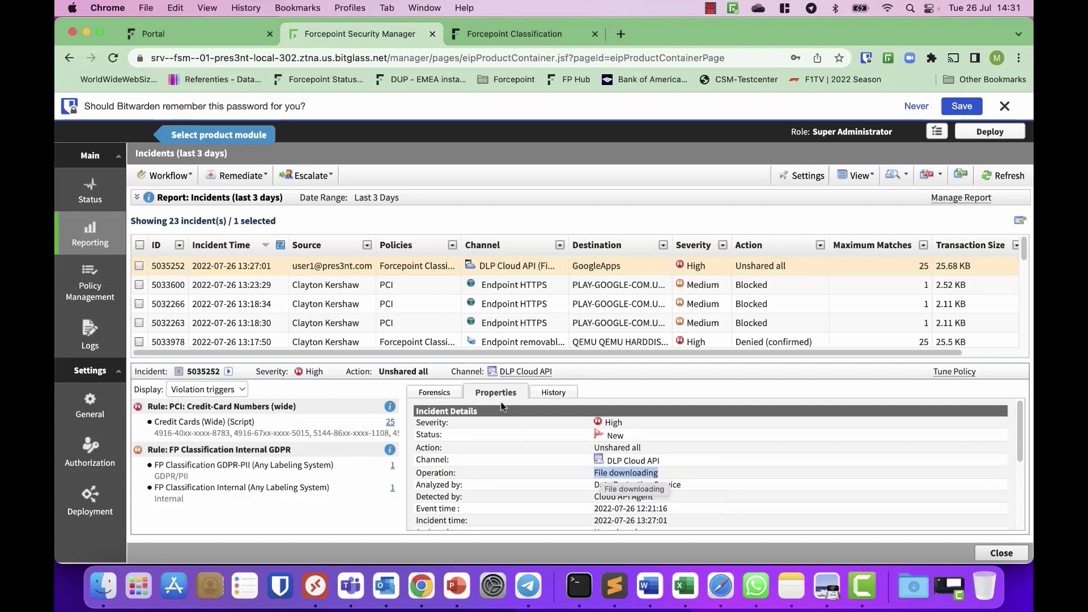
Step: Inspect incident 5033978's FP Classification Internal GDPR trigger and its FP Classification PII.docx attachment
{"action": "left_click", "coordinate": [523, 342]}
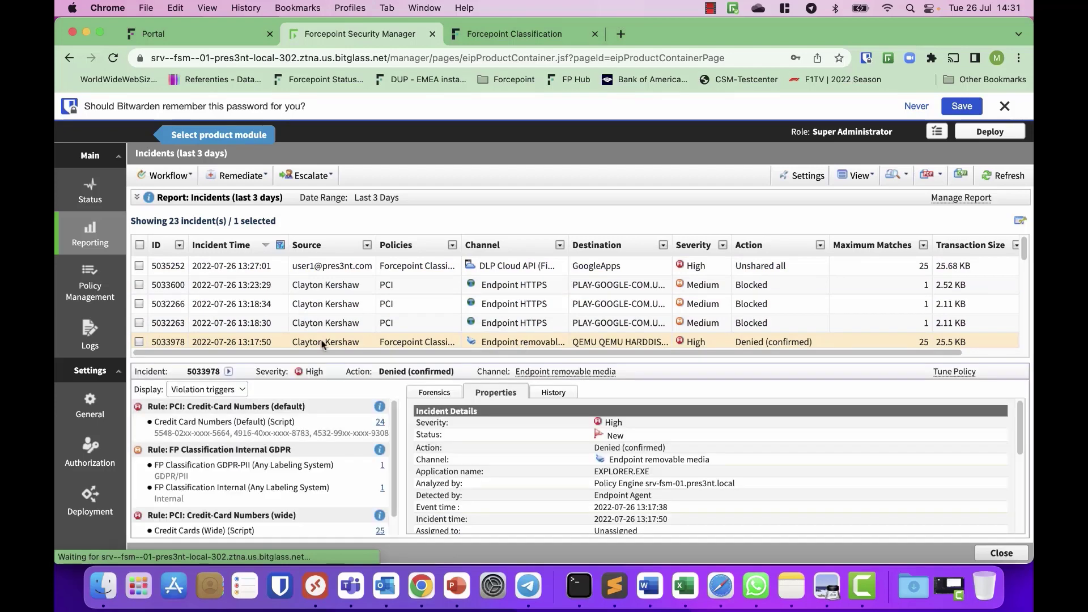
{"action": "scroll", "coordinate": [278, 479], "scroll_direction": "down", "scroll_amount": 1}
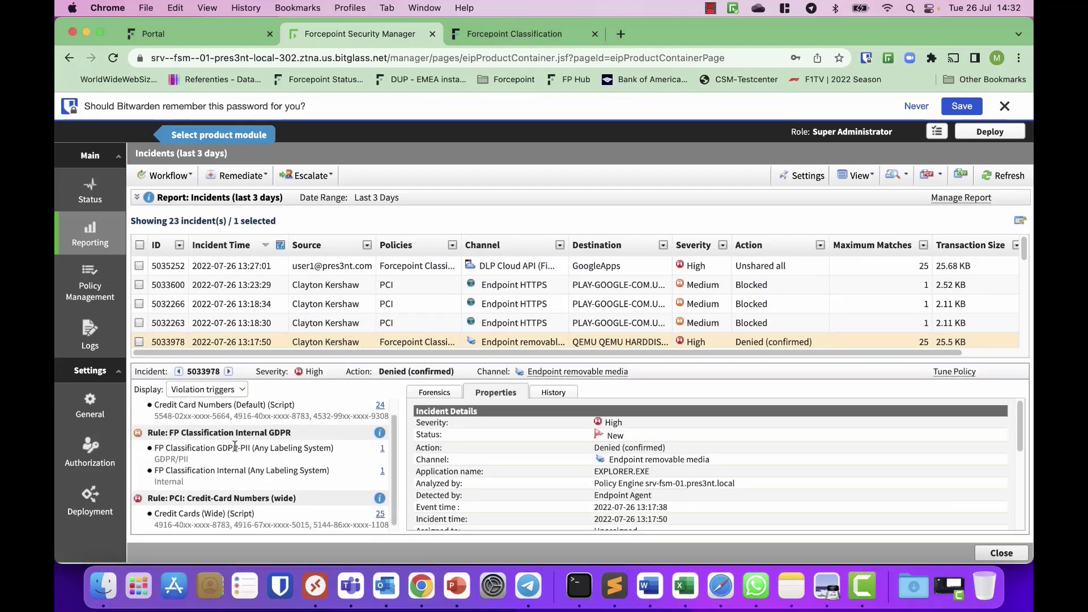
{"action": "scroll", "coordinate": [264, 441], "scroll_direction": "down", "scroll_amount": 1}
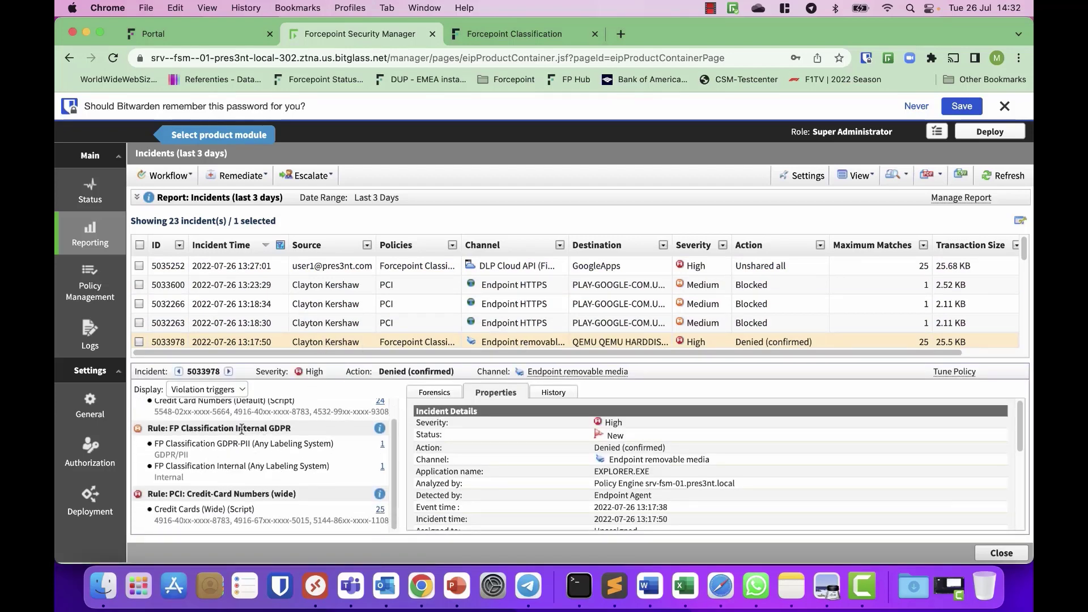
{"action": "left_click_drag", "start_coordinate": [243, 429], "coordinate": [310, 438]}
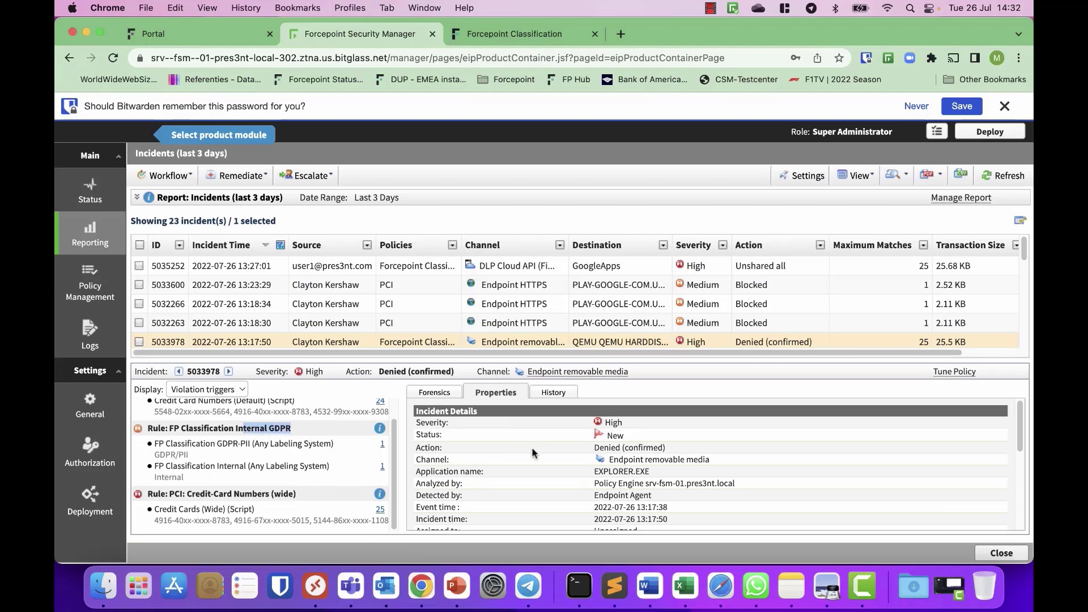
{"action": "scroll", "coordinate": [629, 459], "scroll_direction": "down", "scroll_amount": 2}
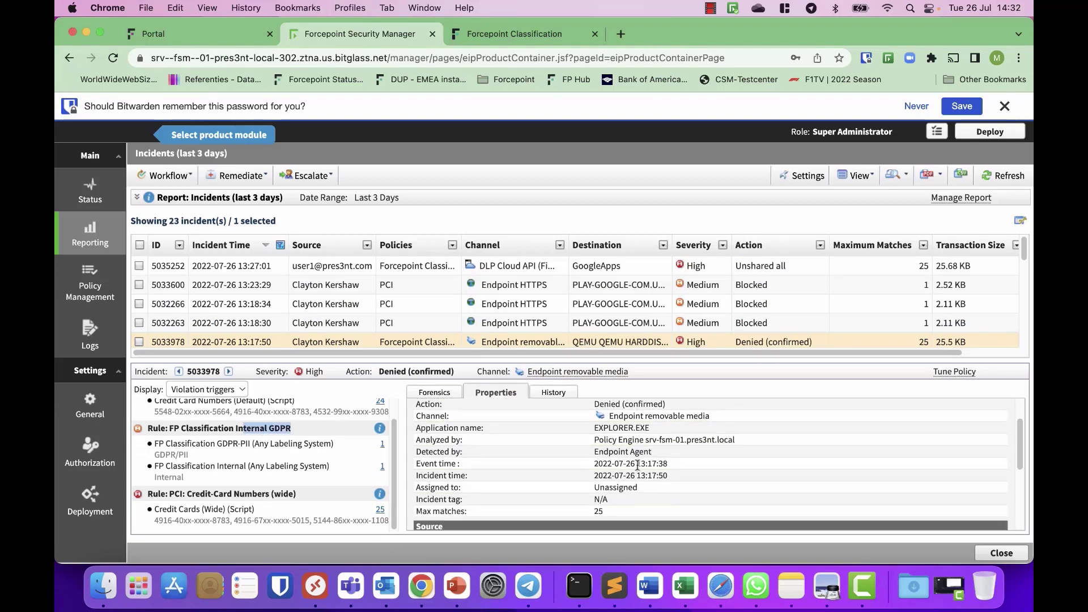
{"action": "scroll", "coordinate": [615, 455], "scroll_direction": "up", "scroll_amount": 2}
{"action": "scroll", "coordinate": [567, 440], "scroll_direction": "down", "scroll_amount": 5}
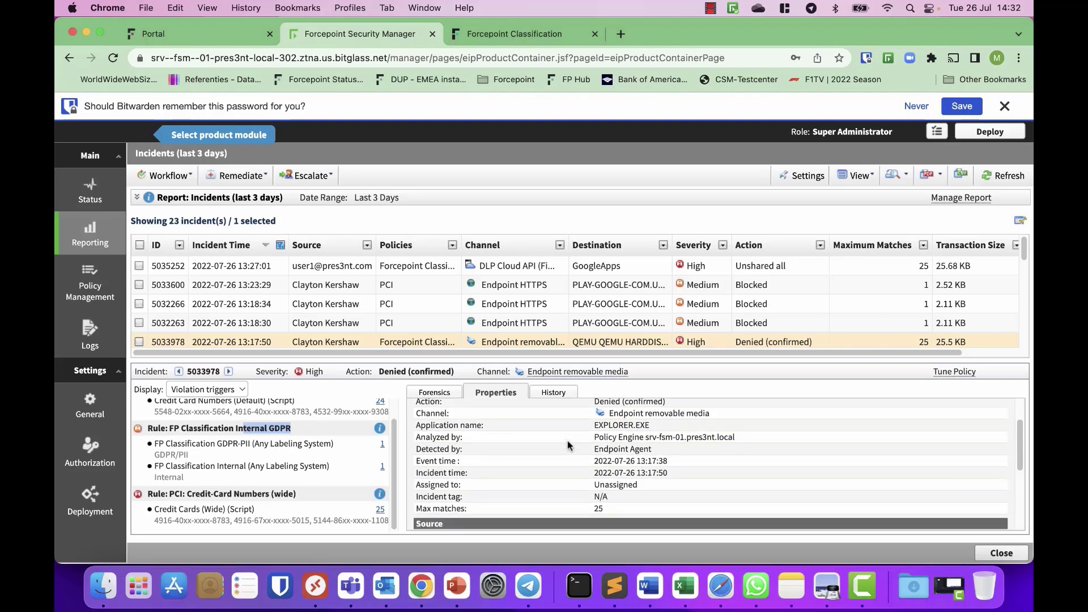
{"action": "scroll", "coordinate": [487, 424], "scroll_direction": "down", "scroll_amount": 2}
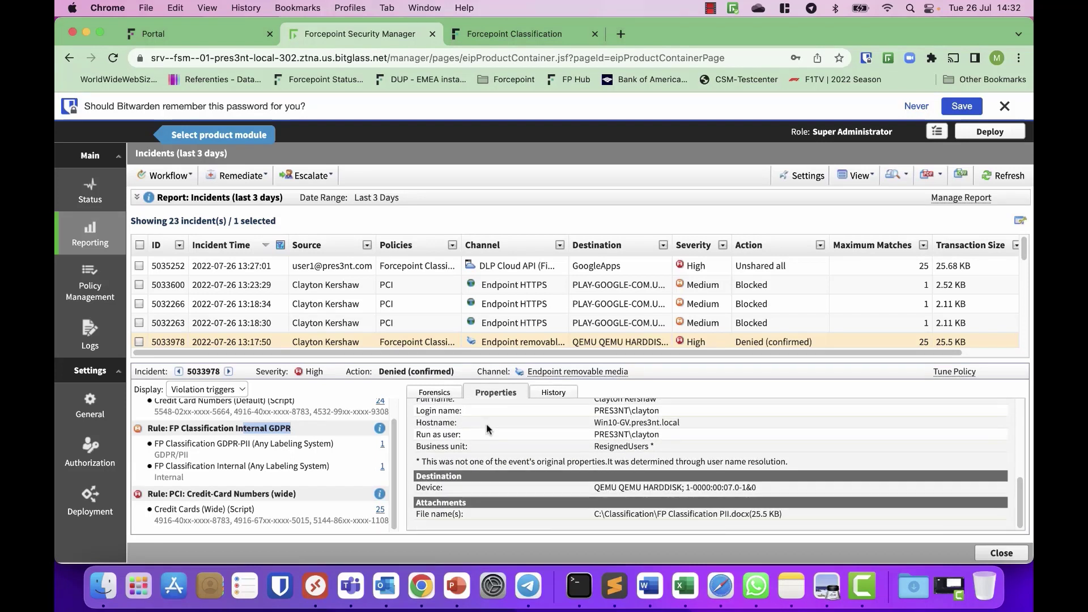